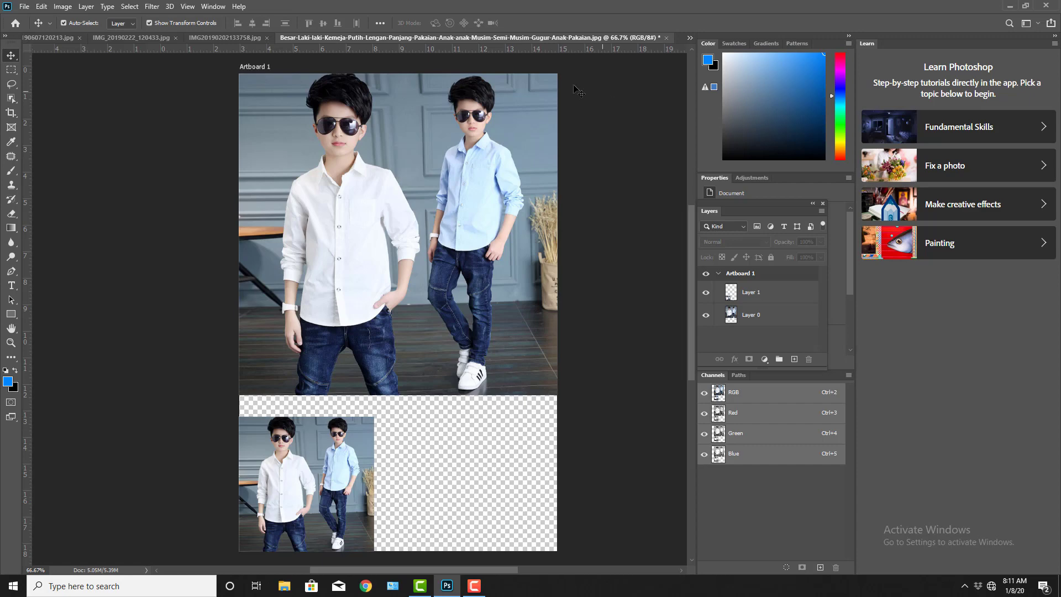
Move the small photo copy up so it overlaps the lower middle edge of the large photo, using the Move tool.
right_click(13, 58)
click(54, 56)
mouse_move(311, 478)
mouse_down()
mouse_move(327, 456)
mouse_move(340, 350)
mouse_move(407, 275)
mouse_move(362, 437)
mouse_move(366, 390)
mouse_move(452, 273)
mouse_move(481, 194)
mouse_move(387, 188)
mouse_move(335, 326)
mouse_move(307, 486)
mouse_up()
drag(322, 438, 388, 371)
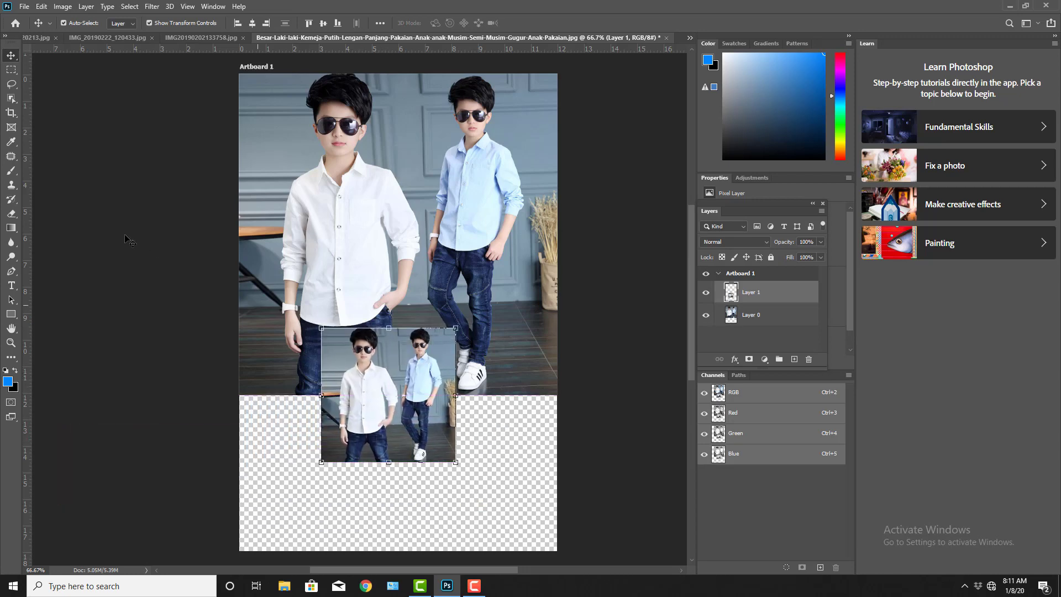
Draw a second artboard about 9.16 in wide and 18.29 in high beside the left edge of Artboard 1.
right_click(17, 59)
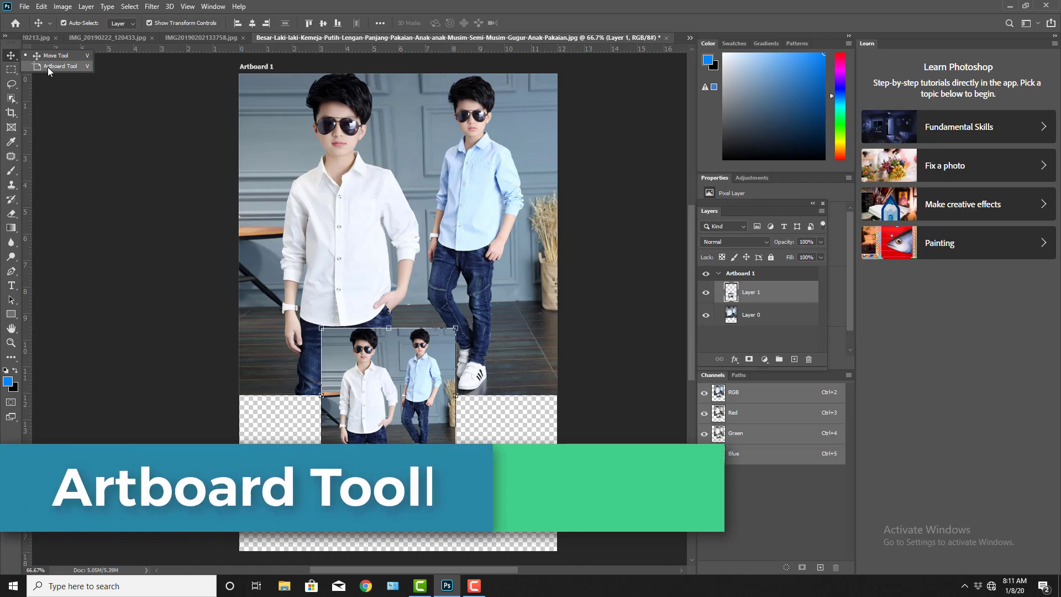
click(47, 67)
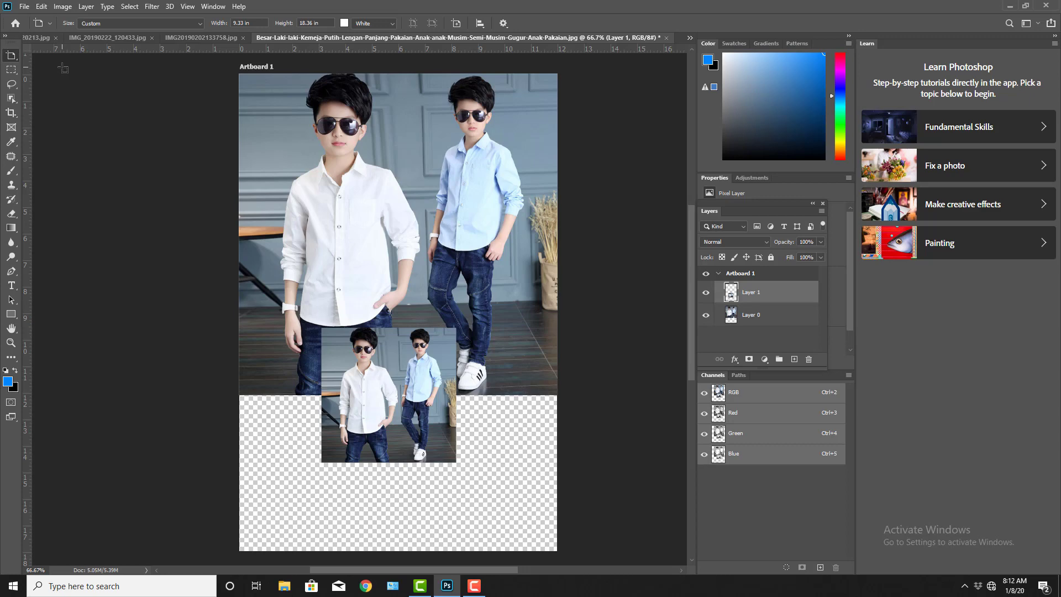
scroll(233, 210, down, 1)
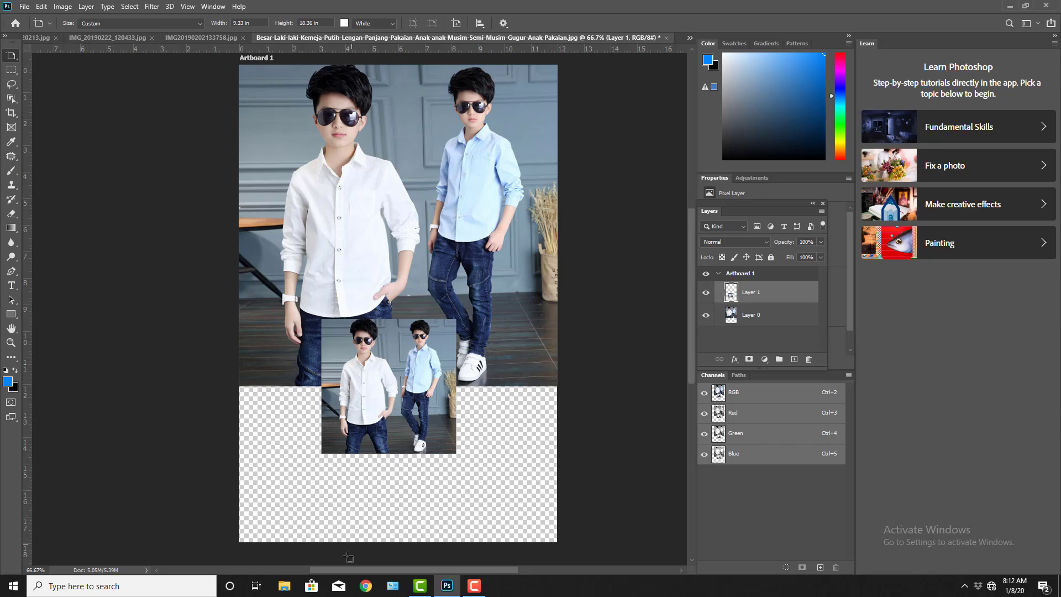
drag(333, 572, 290, 567)
scroll(183, 160, up, 1)
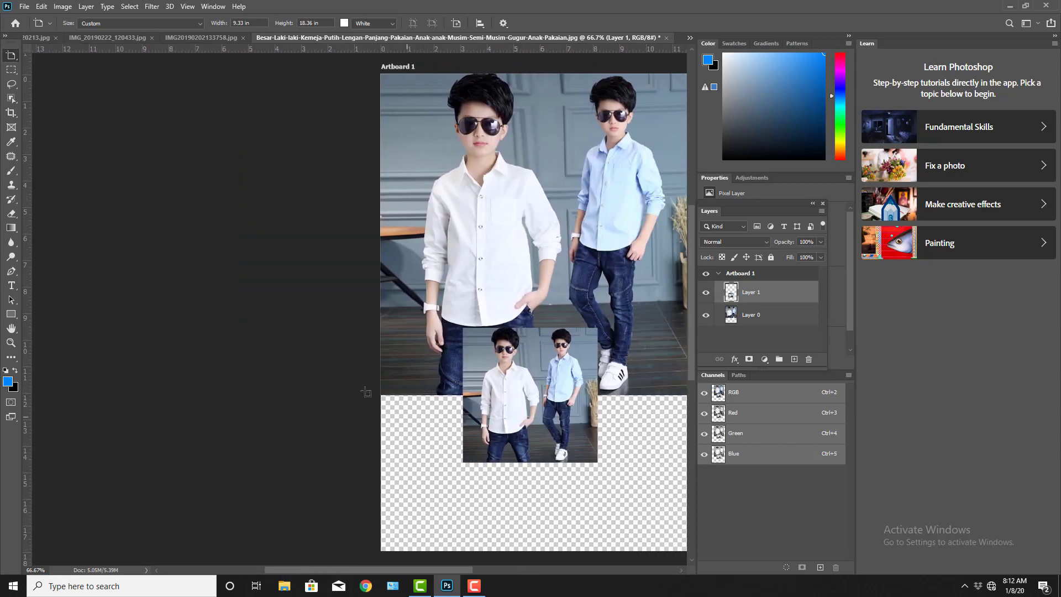
drag(101, 65, 345, 551)
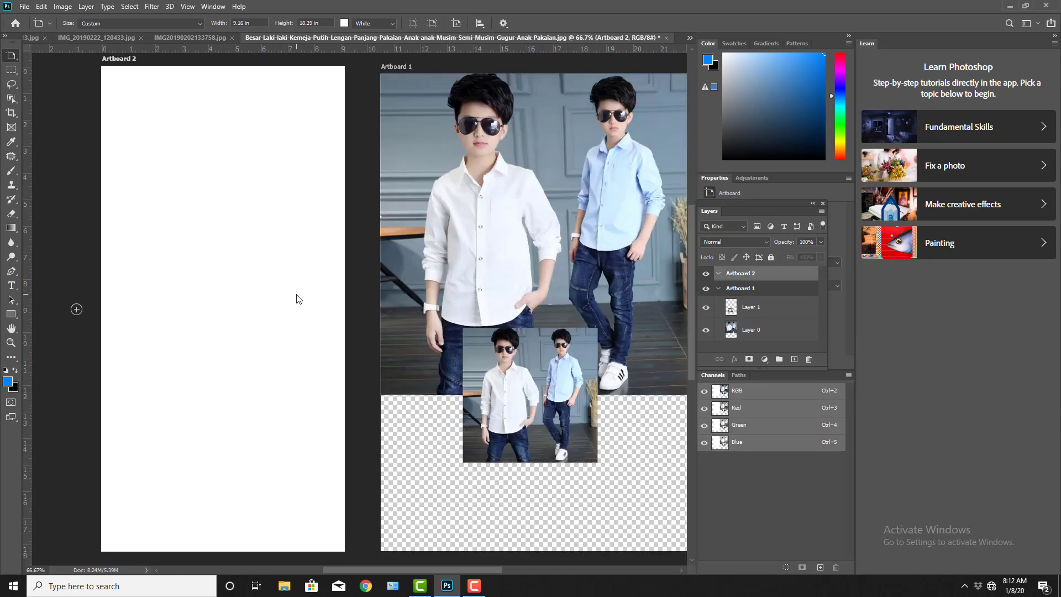
Set the new artboard's width to 12 in.
scroll(298, 299, up, 3)
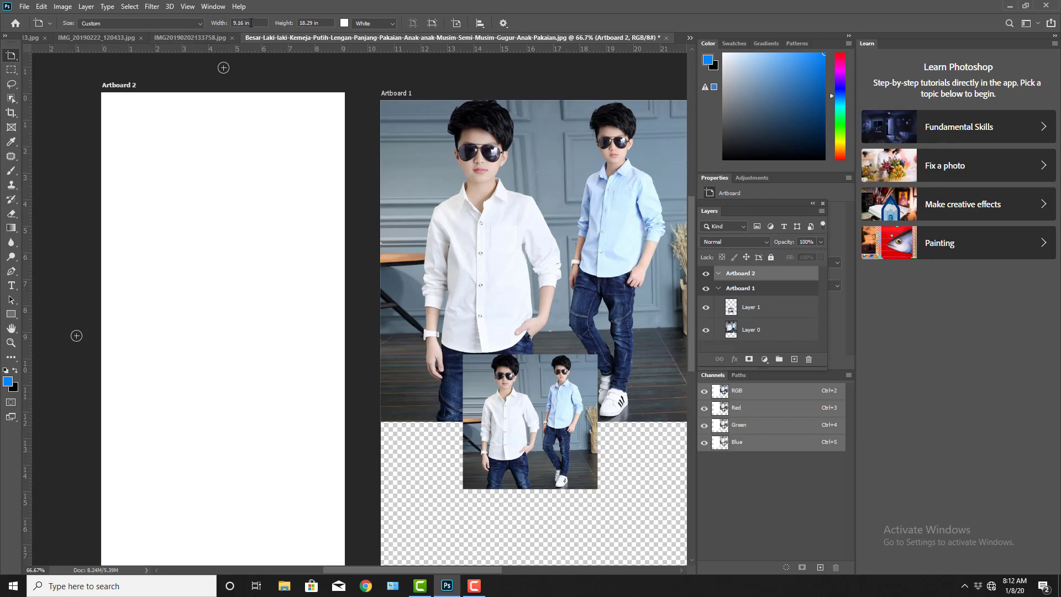
mouse_move(251, 23)
mouse_down()
mouse_move(233, 22)
mouse_move(273, 27)
mouse_move(243, 22)
mouse_move(244, 37)
mouse_up()
text(12)
key(Tab)
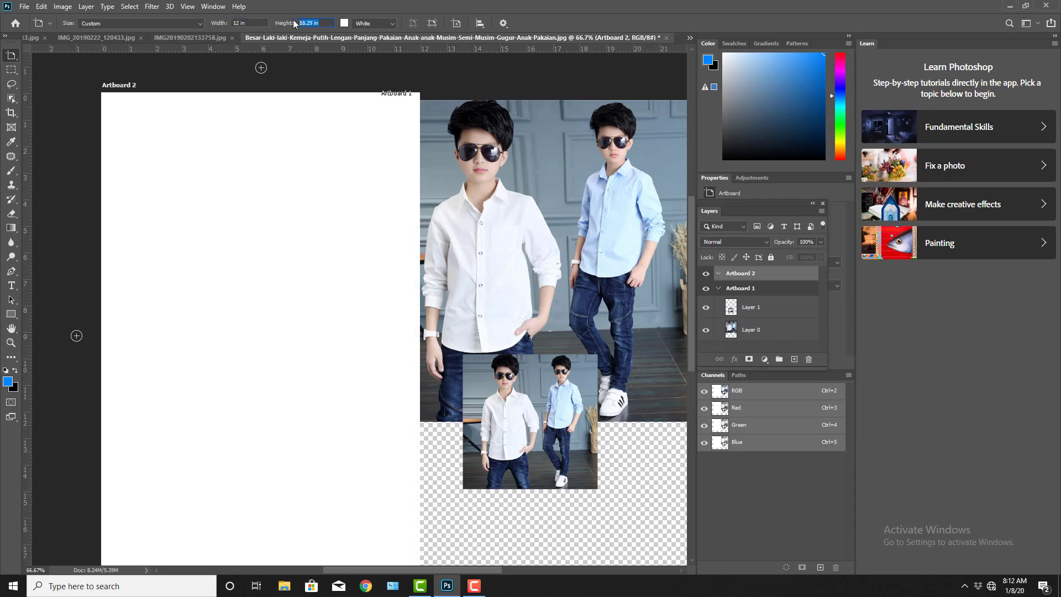
Resize Artboard 2 to 6 in wide and 12 in high.
click(220, 21)
text(69)
key(Tab)
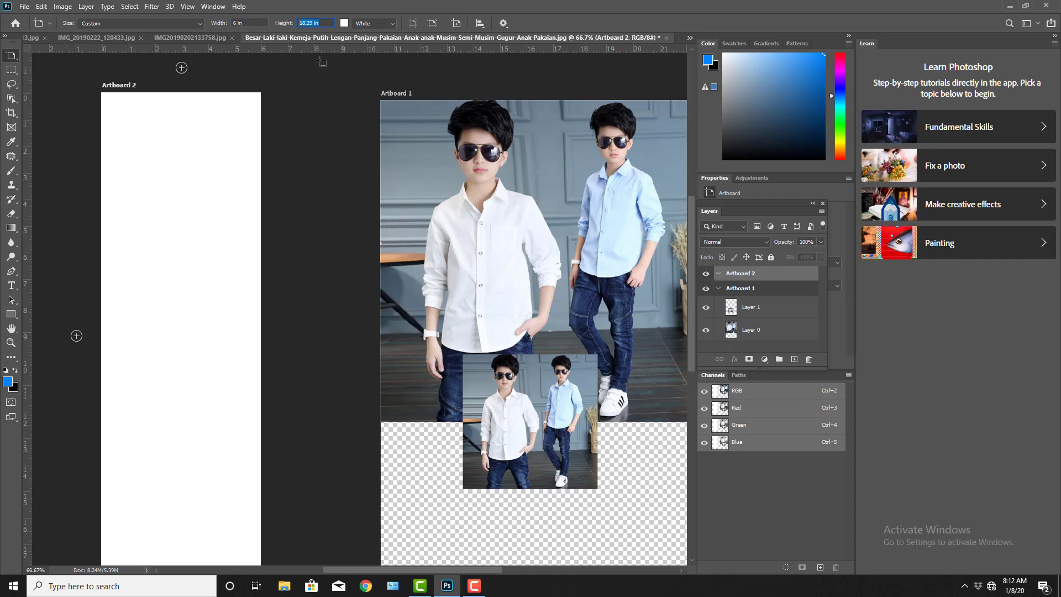
text(12)
key(Return)
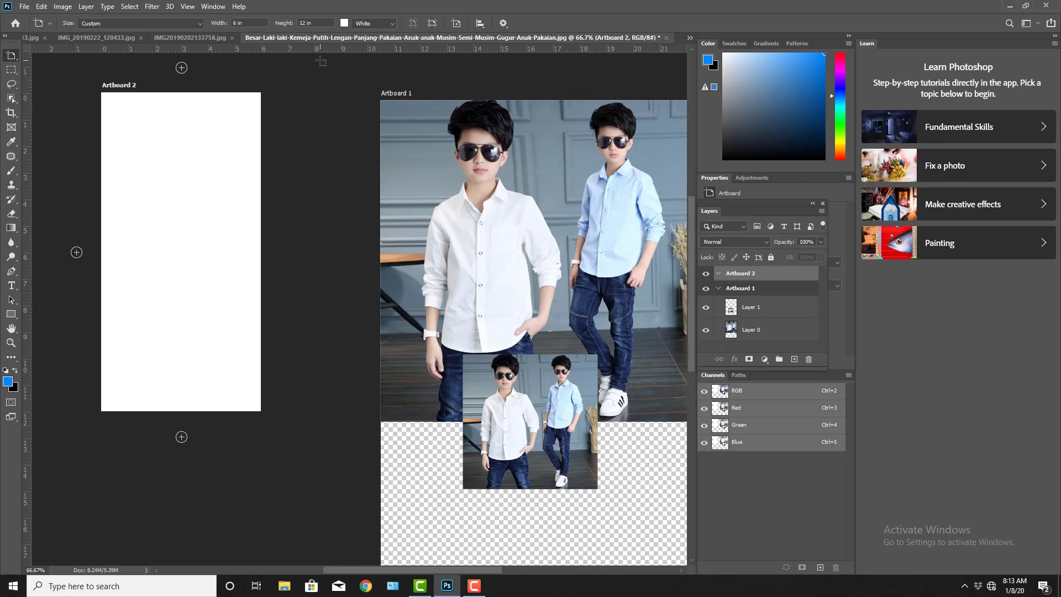
scroll(292, 311, down, 1)
scroll(296, 312, up, 2)
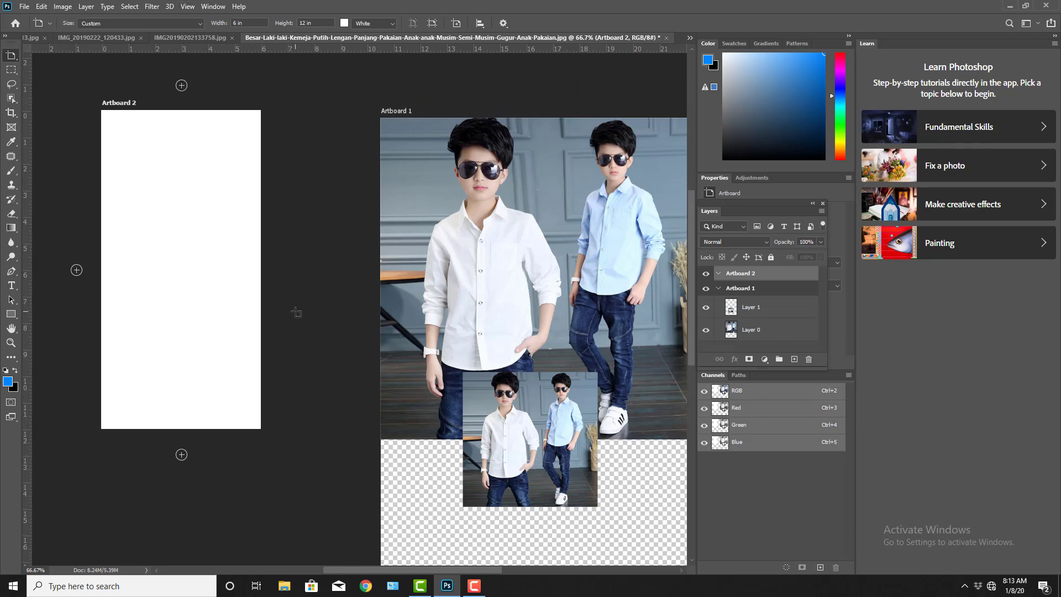
right_click(15, 61)
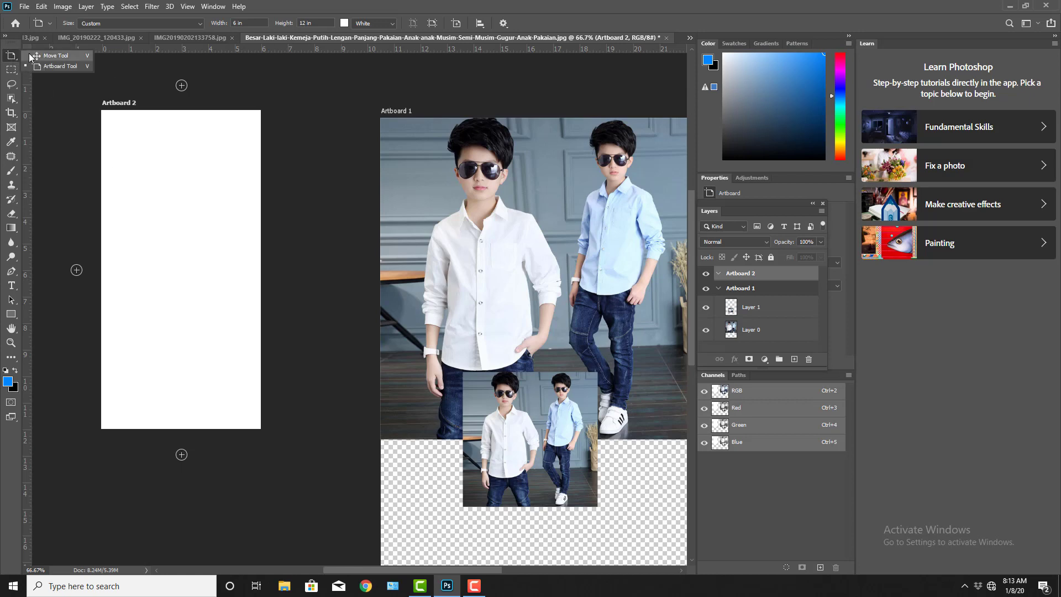
click(30, 57)
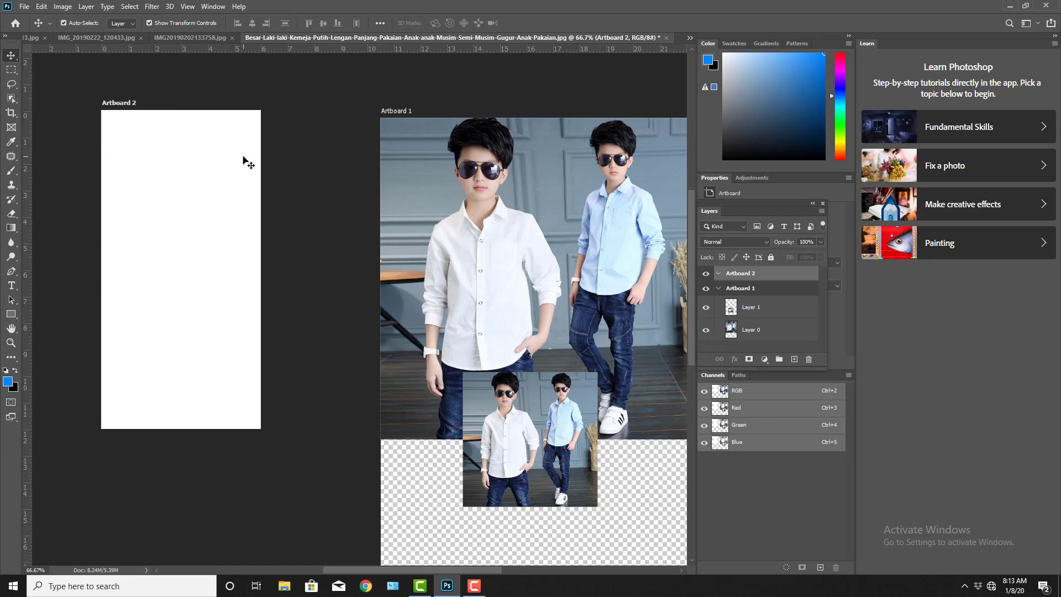
right_click(11, 56)
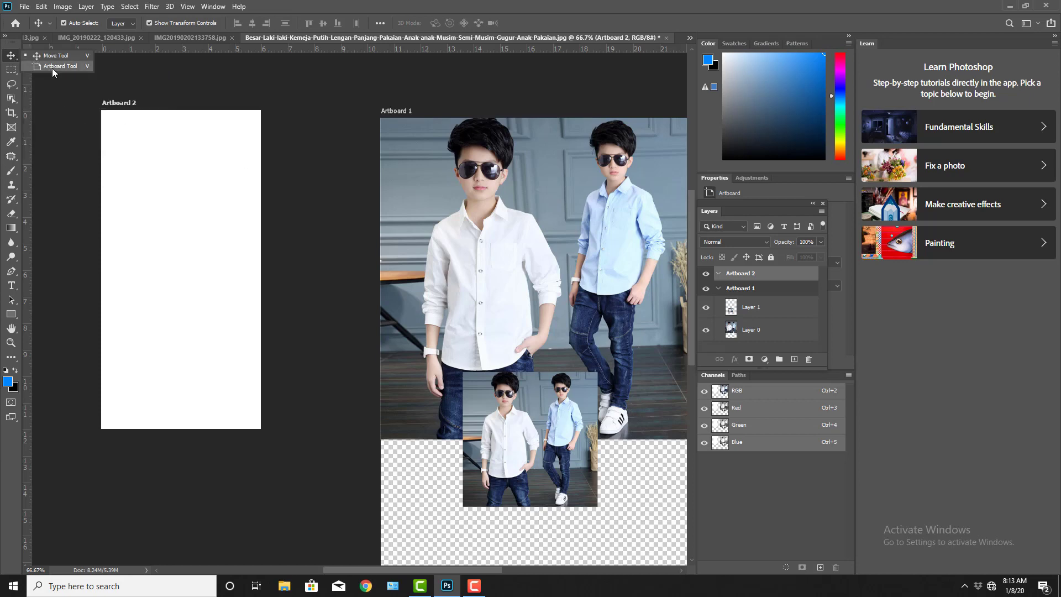
click(53, 69)
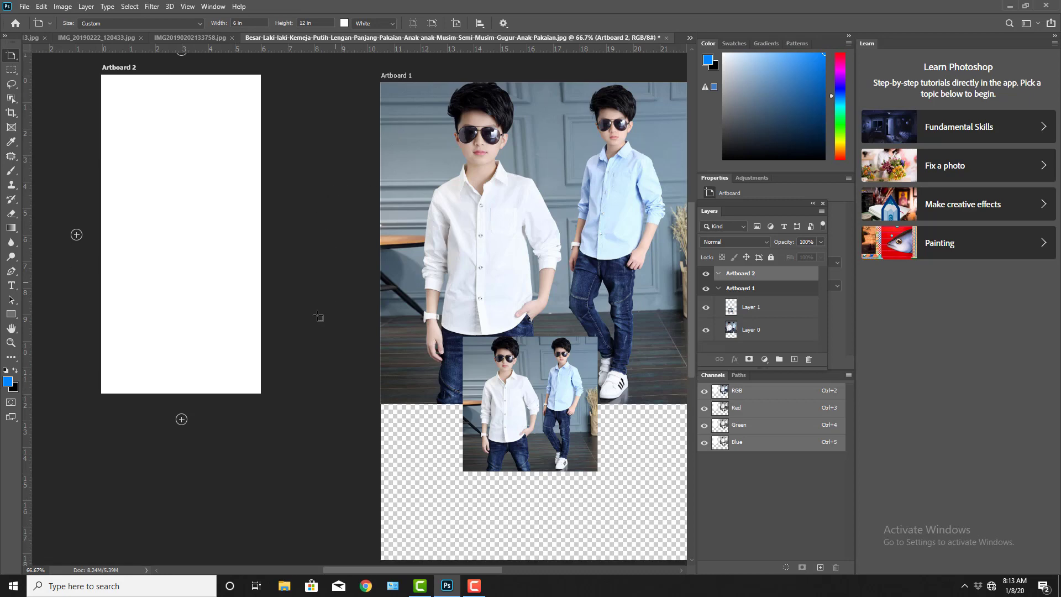
Draw a third artboard about 6.84 in wide and 16.97 in high to the right of Artboard 1.
scroll(332, 273, down, 1)
drag(480, 569, 616, 572)
drag(318, 82, 382, 147)
drag(444, 227, 364, 579)
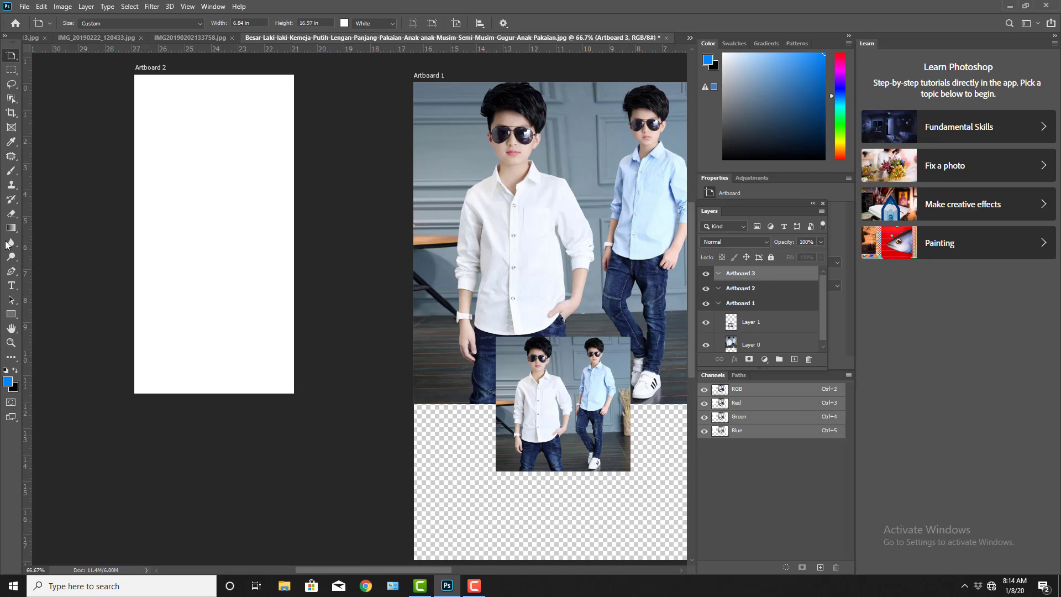
Select a rectangular area across the white-shirted boy's face and chest in the large photo with the Rectangular Marquee tool.
right_click(10, 57)
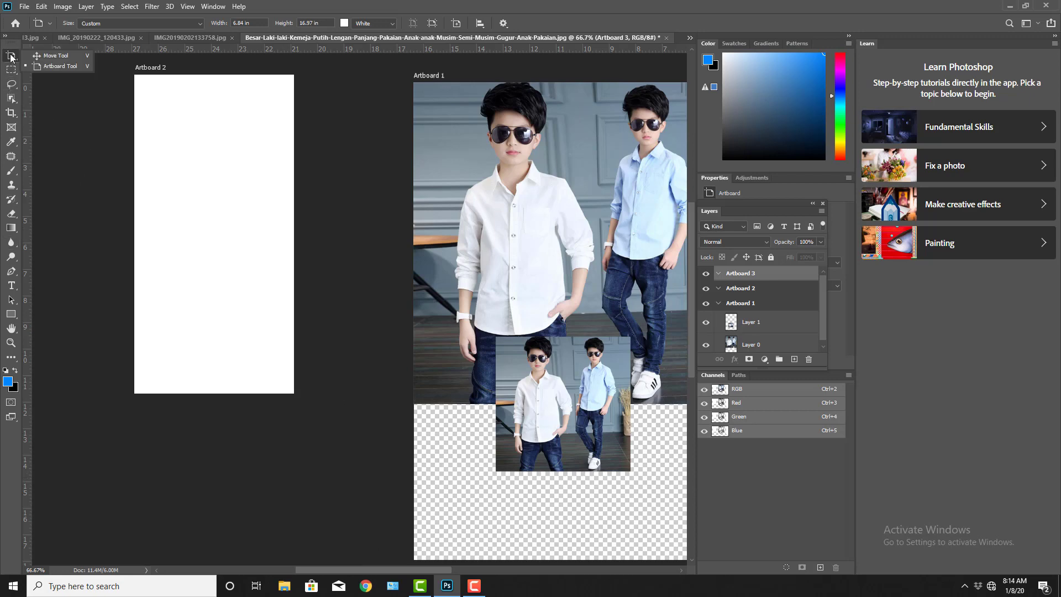
click(29, 57)
click(11, 69)
right_click(10, 69)
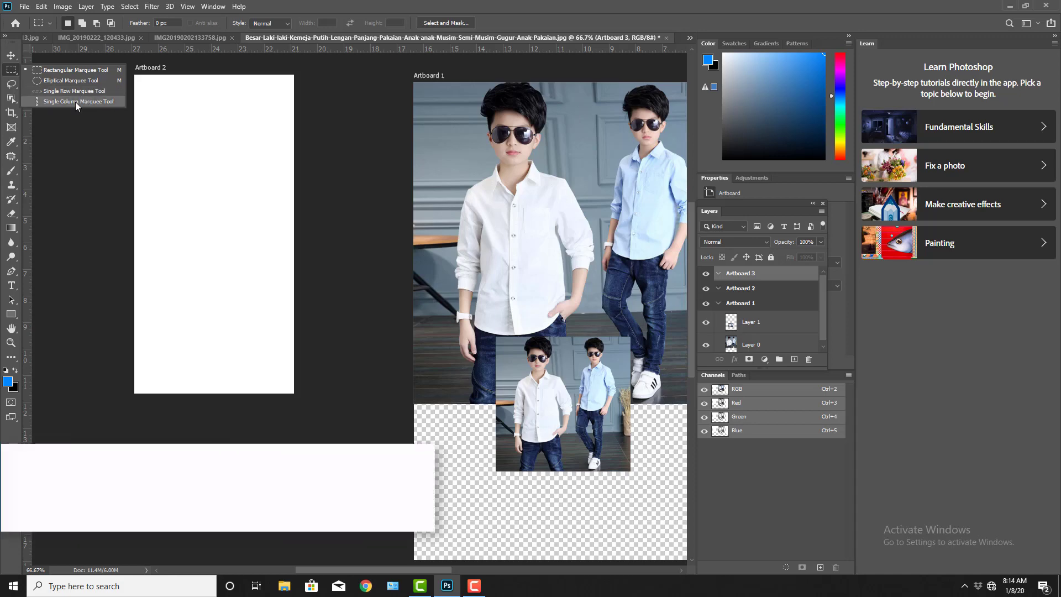
click(67, 72)
scroll(442, 218, down, 1)
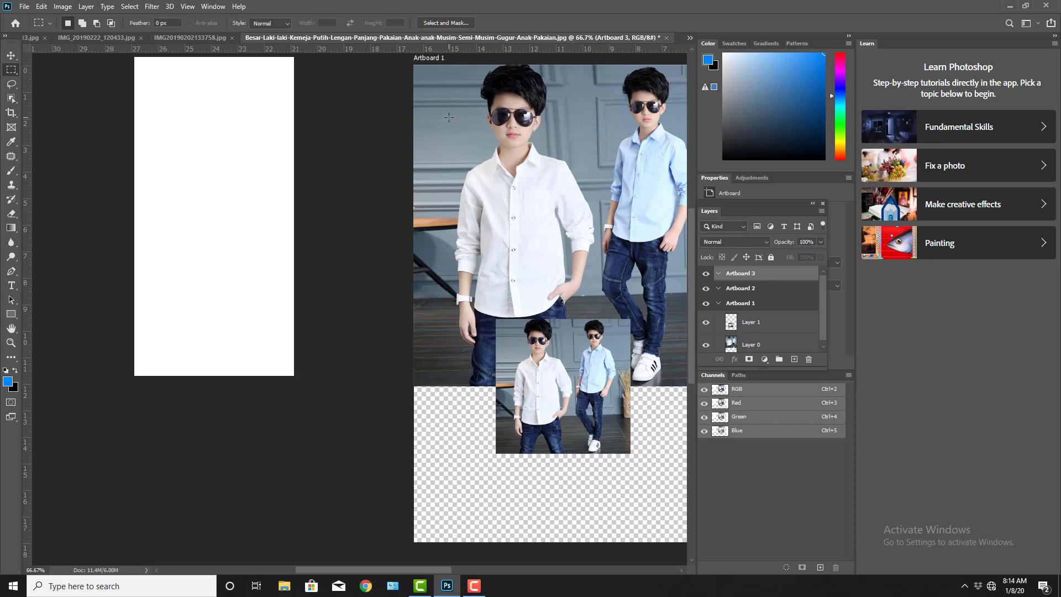
drag(449, 117, 625, 231)
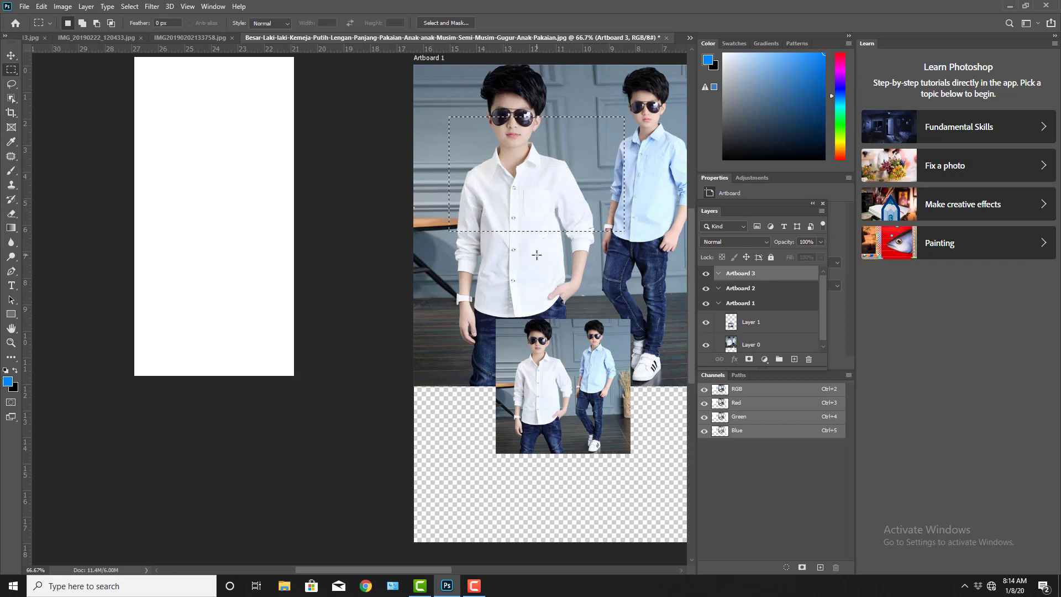
click(525, 235)
drag(463, 120, 621, 213)
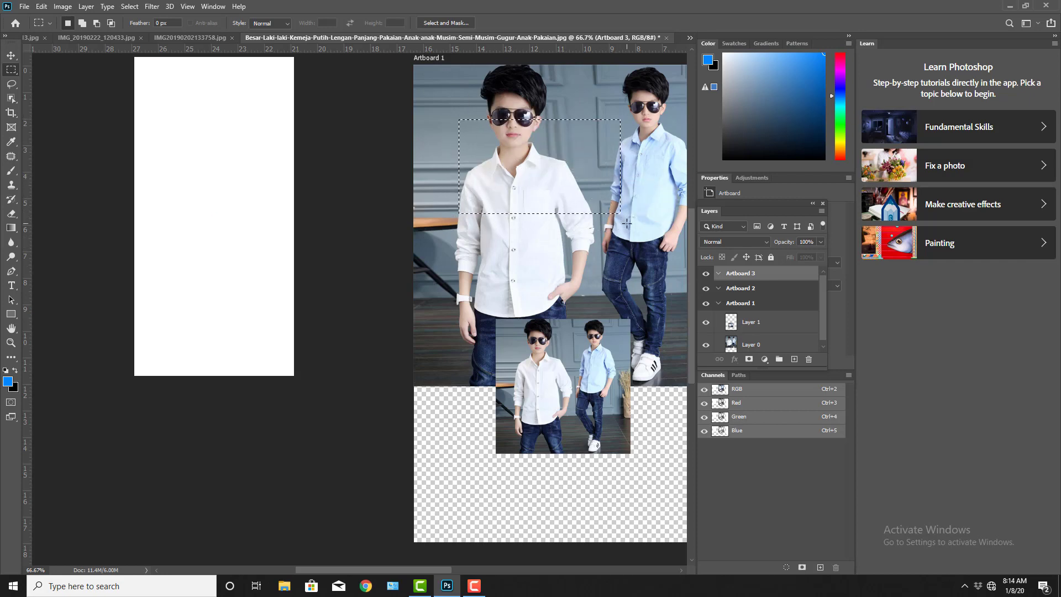
Select a rectangle around the larger boy's head and upper shirt on Layer 0 and cut it out of the photo.
click(778, 350)
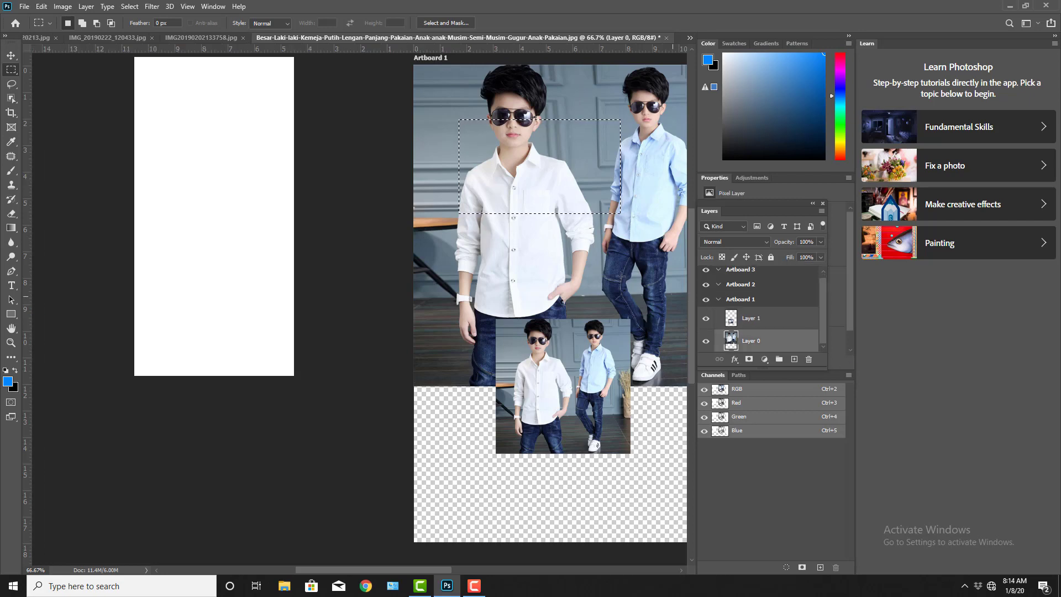
click(482, 142)
drag(454, 59, 600, 226)
drag(567, 193, 555, 200)
click(558, 278)
drag(454, 59, 574, 240)
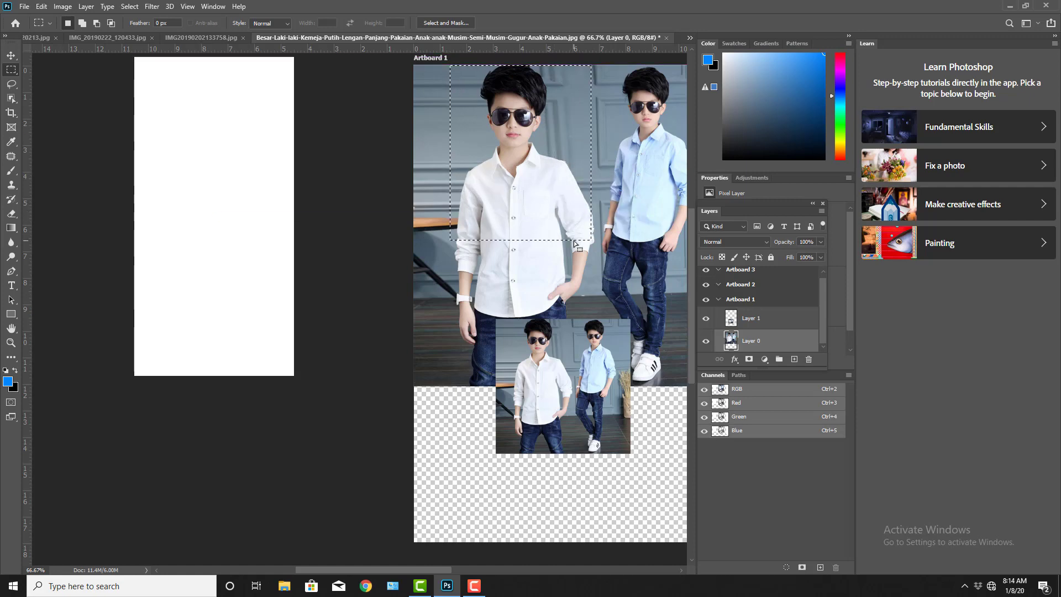
click(41, 6)
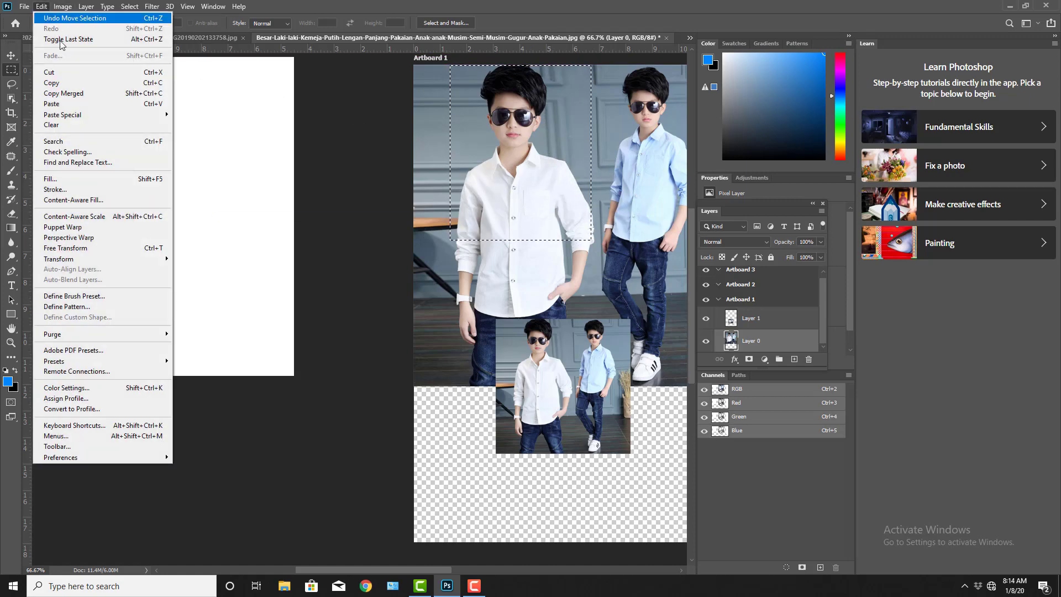
click(65, 73)
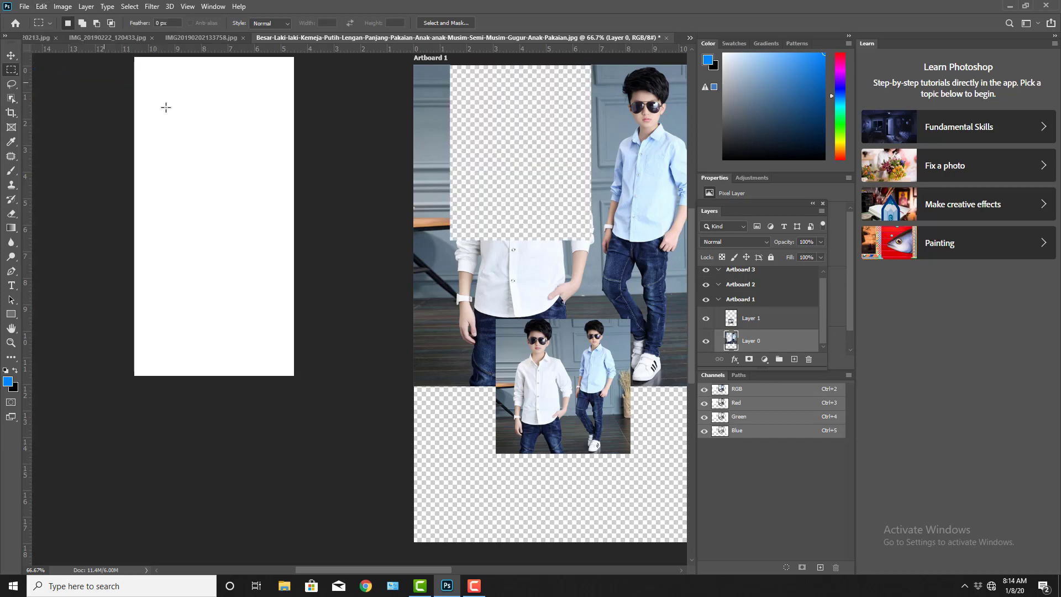
Paste the cut piece and move it up so it nearly covers the gap, slightly below its original position.
click(41, 6)
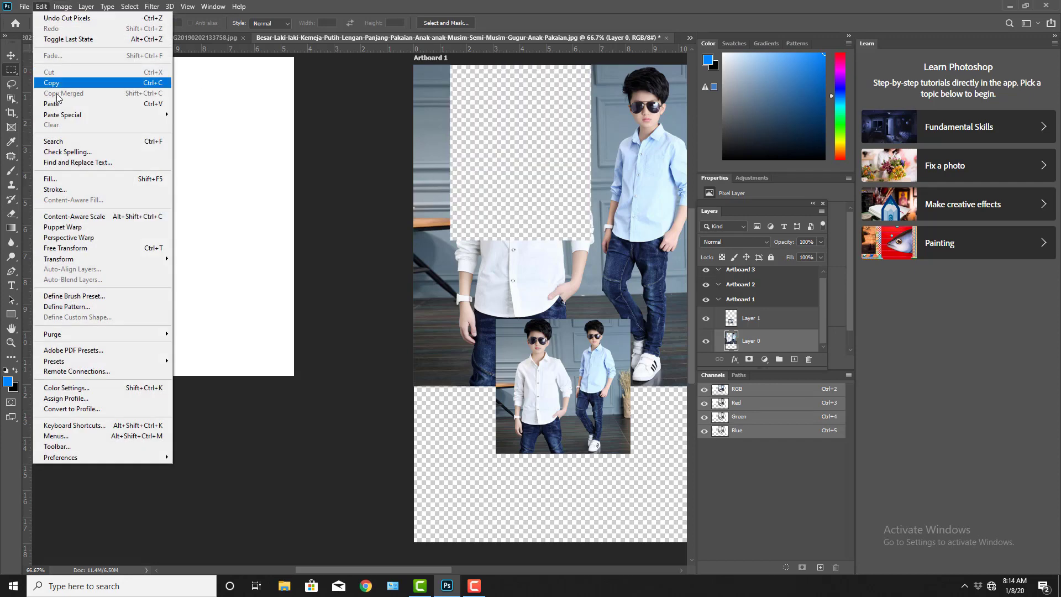
click(53, 104)
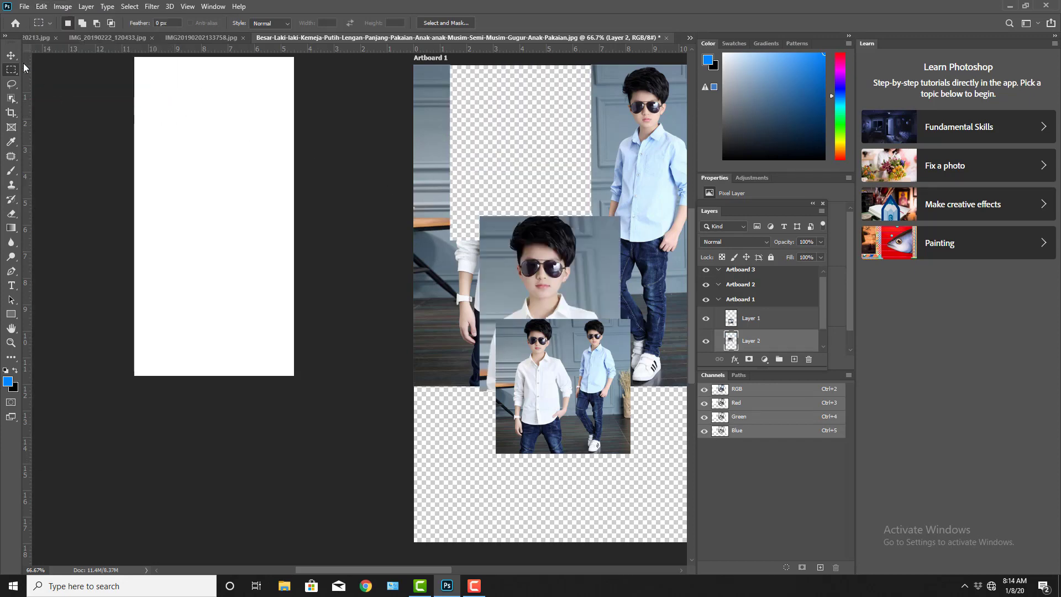
key(v)
drag(498, 206, 523, 196)
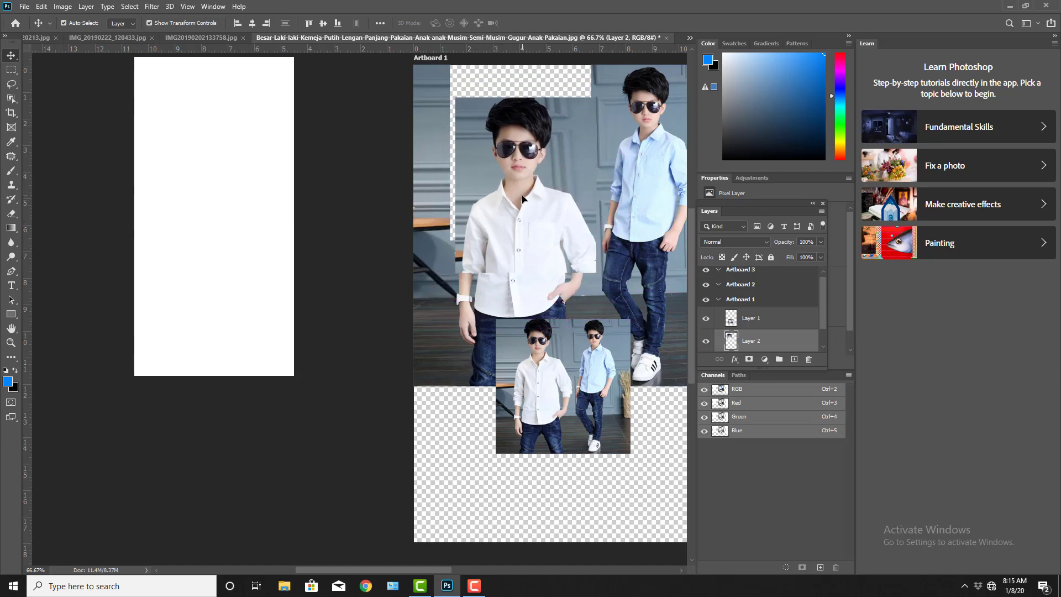
Select a wide rectangle across the pasted piece from the boy's sunglasses to mid-shirt with the Rectangular Marquee tool.
click(11, 69)
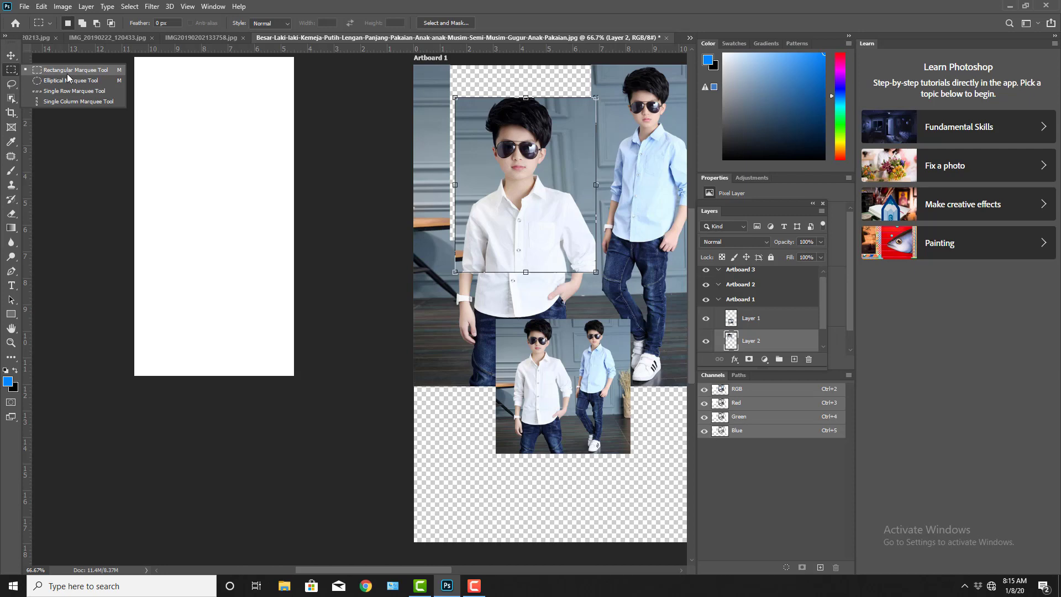
click(68, 74)
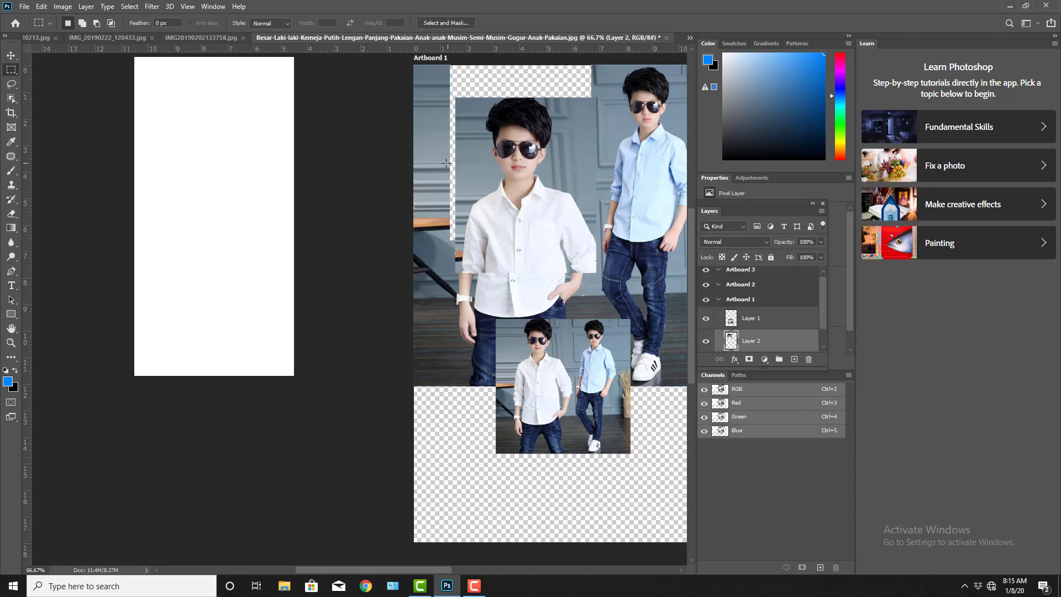
drag(435, 157, 575, 227)
right_click(514, 174)
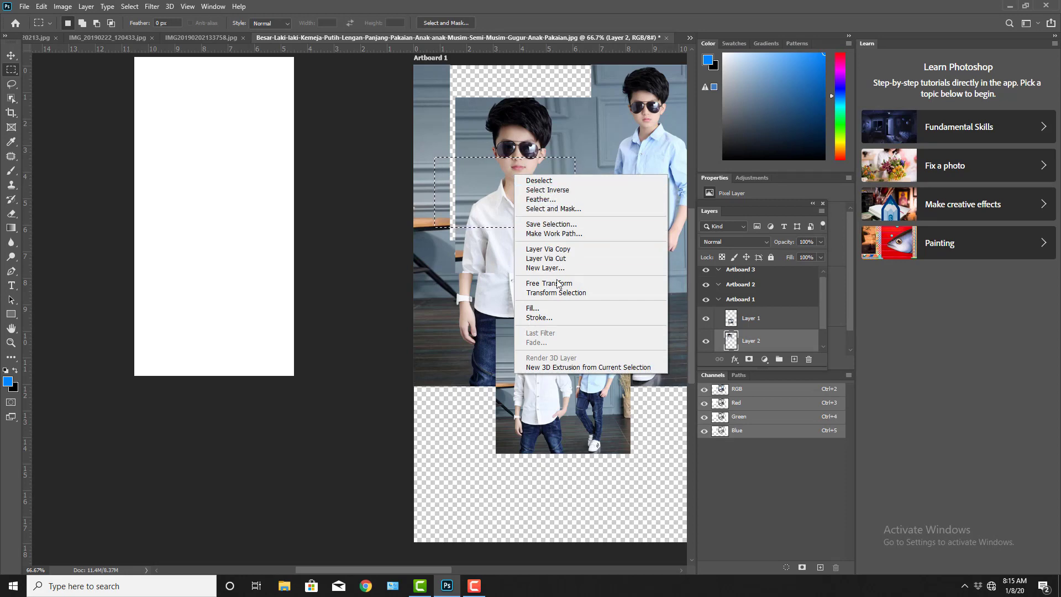
click(539, 308)
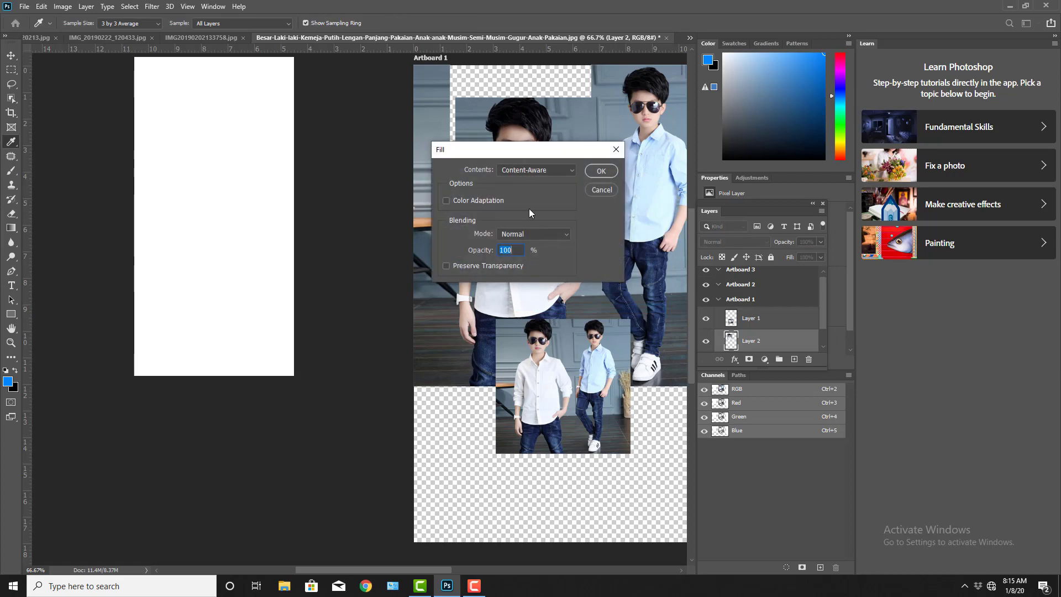
drag(528, 156, 618, 212)
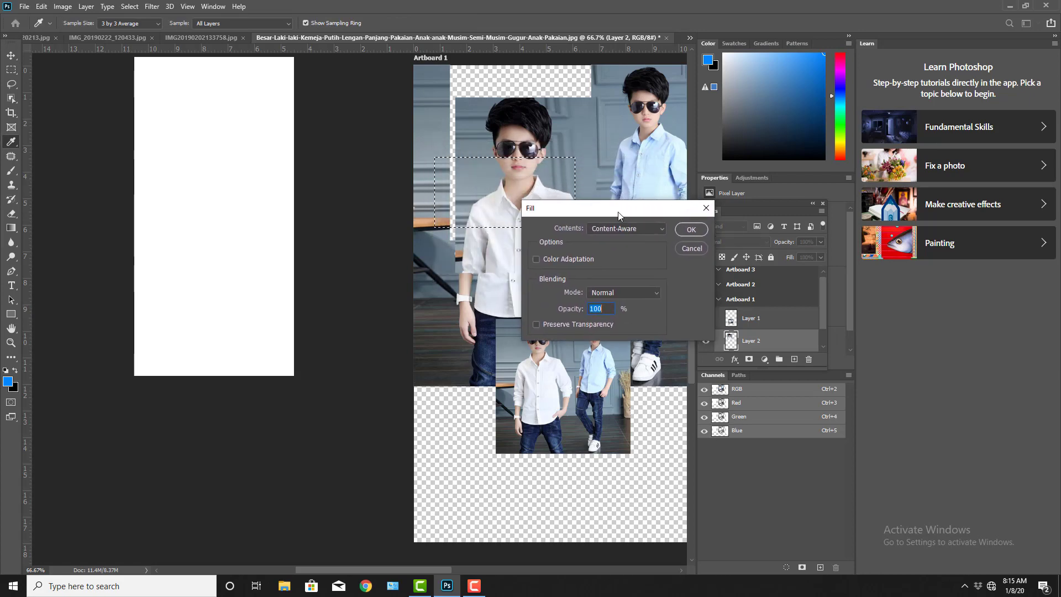
click(635, 231)
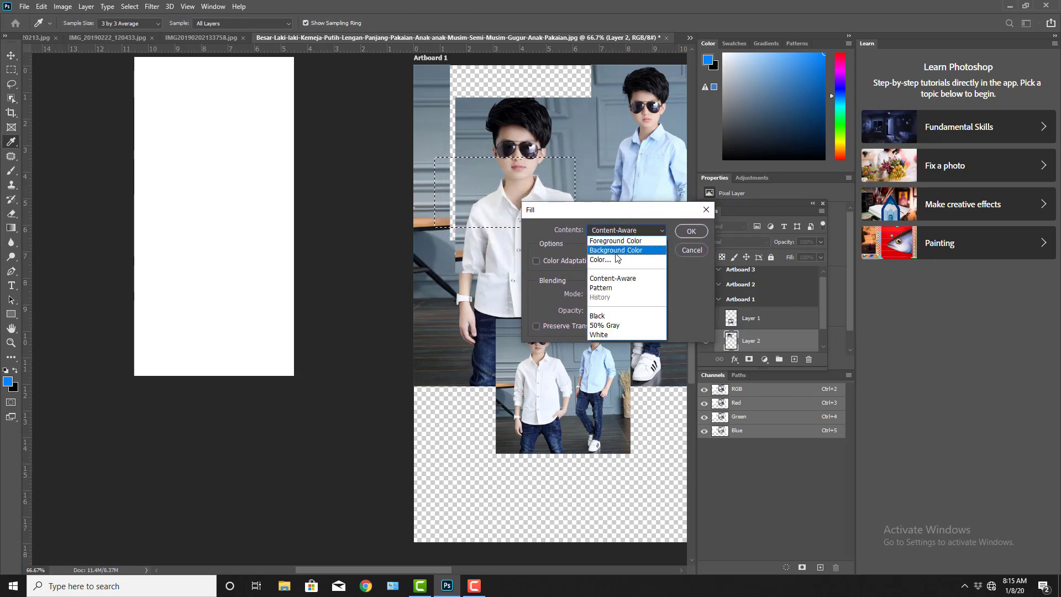
click(685, 251)
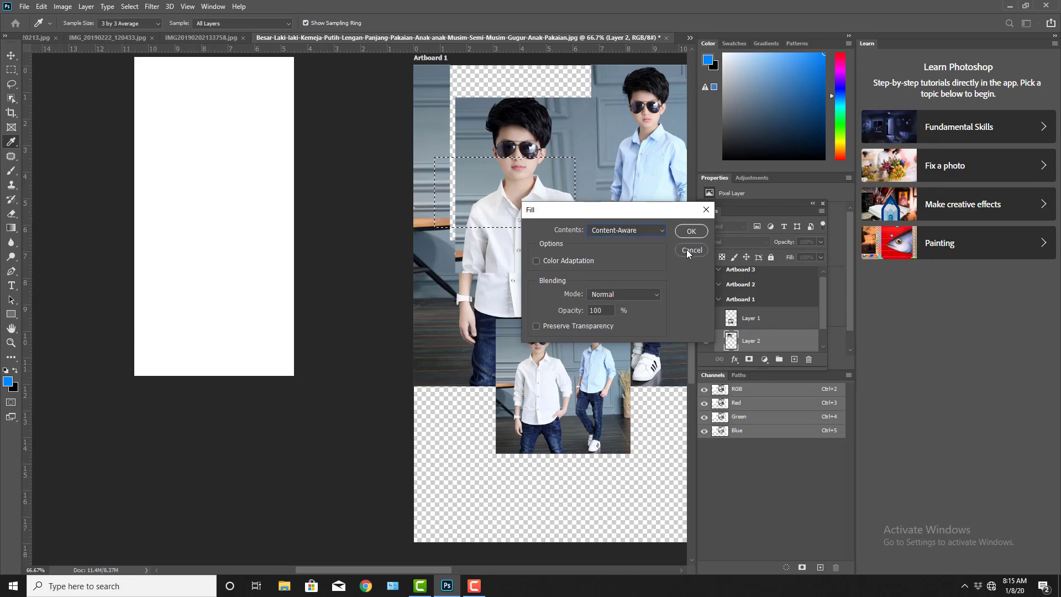
click(687, 249)
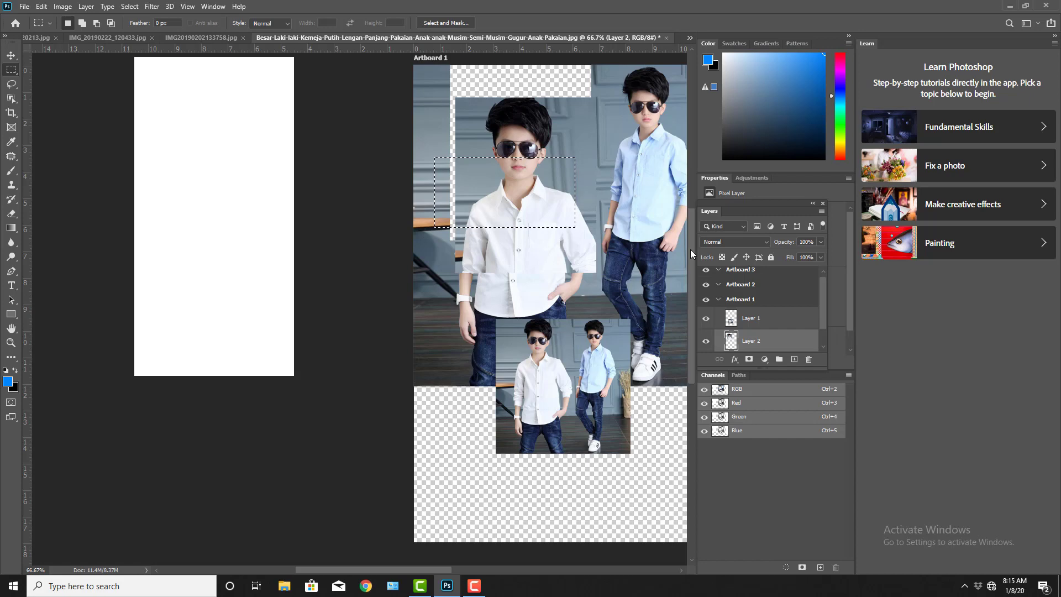
Fill the selected rectangle on Layer 2 with the black background color, and refill it with the blue foreground color.
key(ctrl+BackSpace)
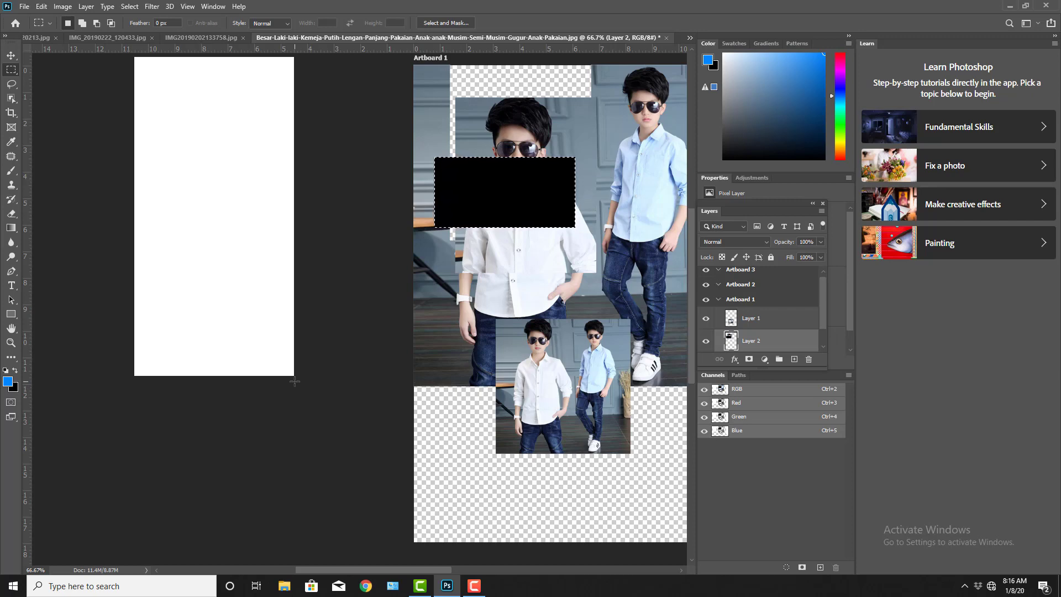
key(alt+BackSpace)
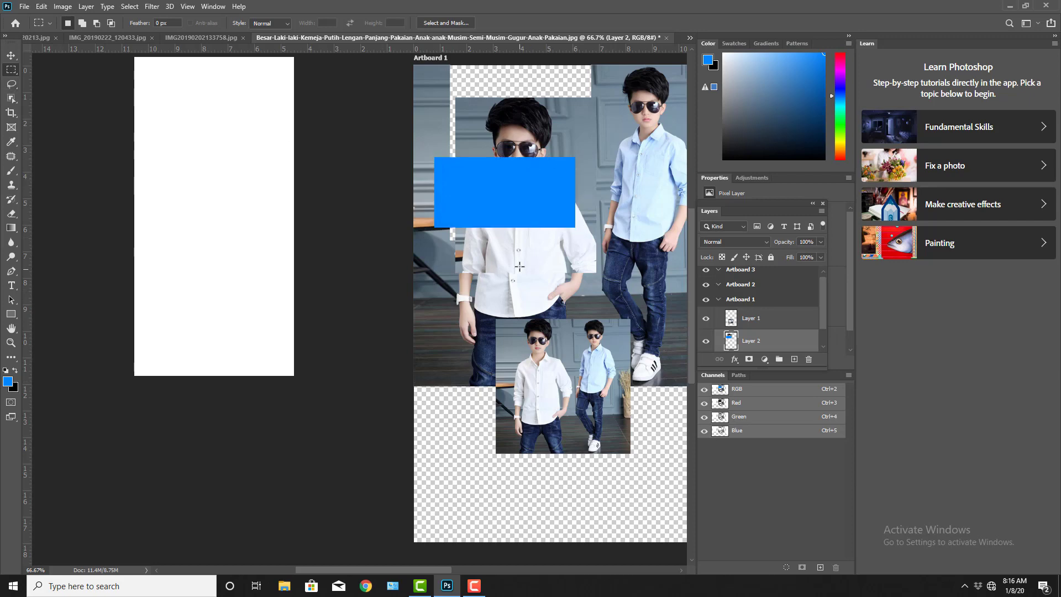
Draw a large, nearly circular selection over the white-shirted boy's waist and the small photo with the Elliptical Marquee tool, and shift it slightly upward.
scroll(520, 266, down, 2)
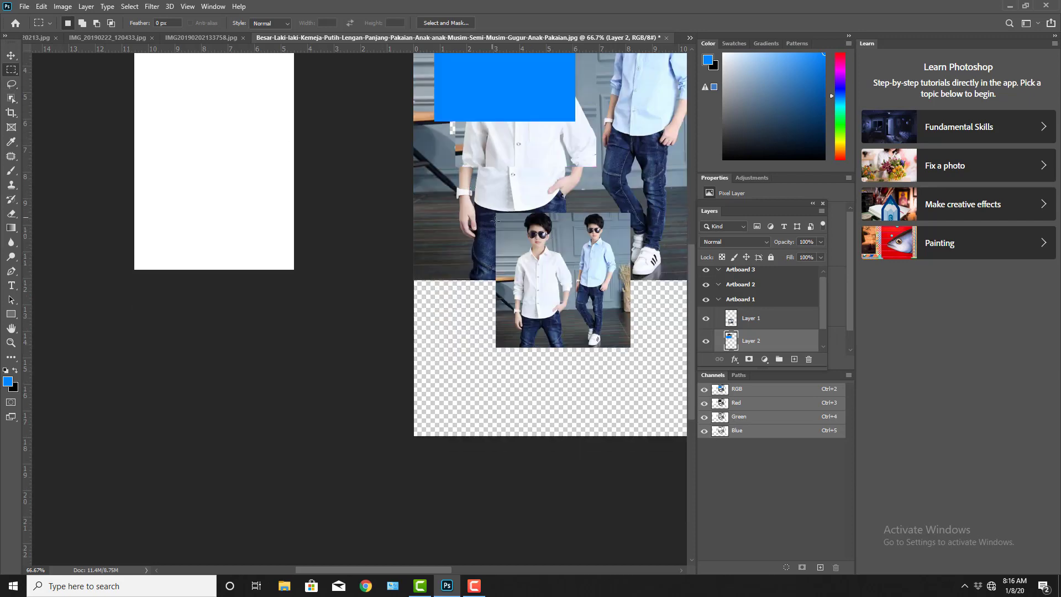
right_click(11, 69)
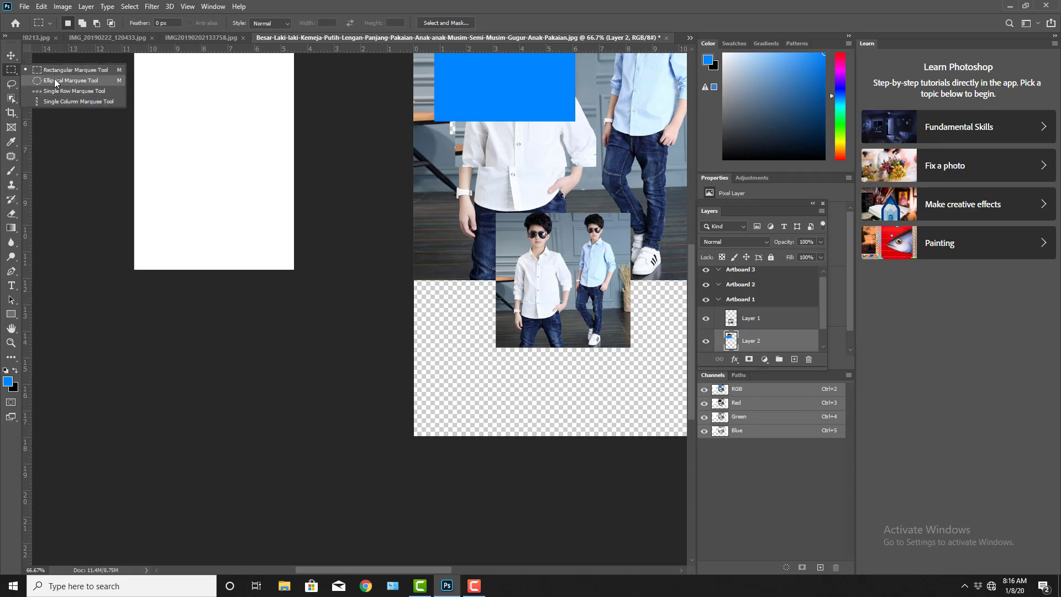
click(69, 80)
scroll(588, 333, up, 2)
scroll(588, 332, up, 2)
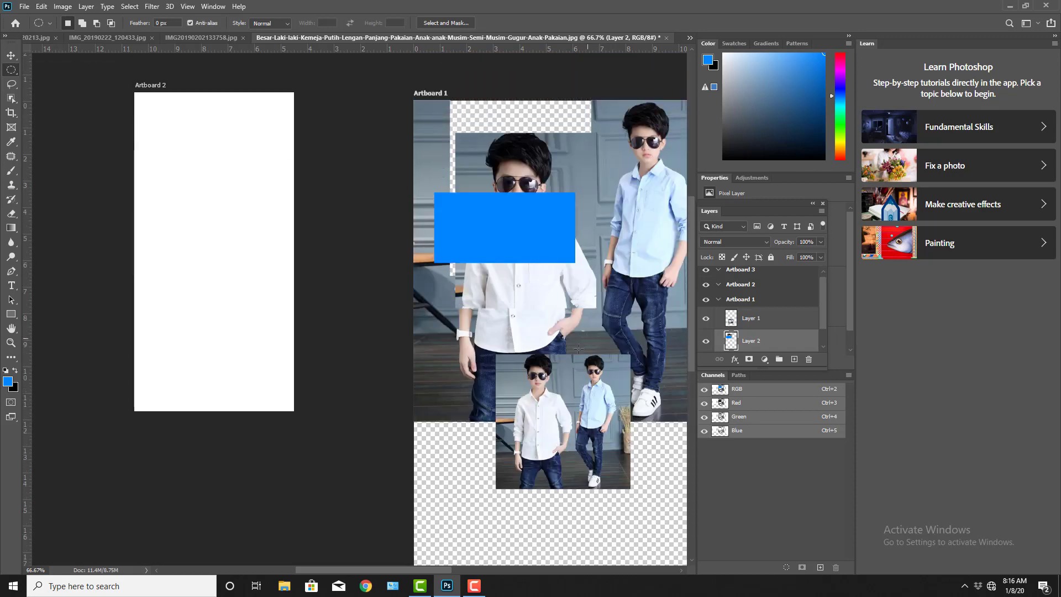
mouse_move(469, 315)
mouse_down()
mouse_move(519, 351)
mouse_move(623, 463)
mouse_up()
drag(589, 410, 584, 386)
Fill the elliptical selection on Layer 2 with the custom green color 00ff66 using the Fill command.
right_click(552, 356)
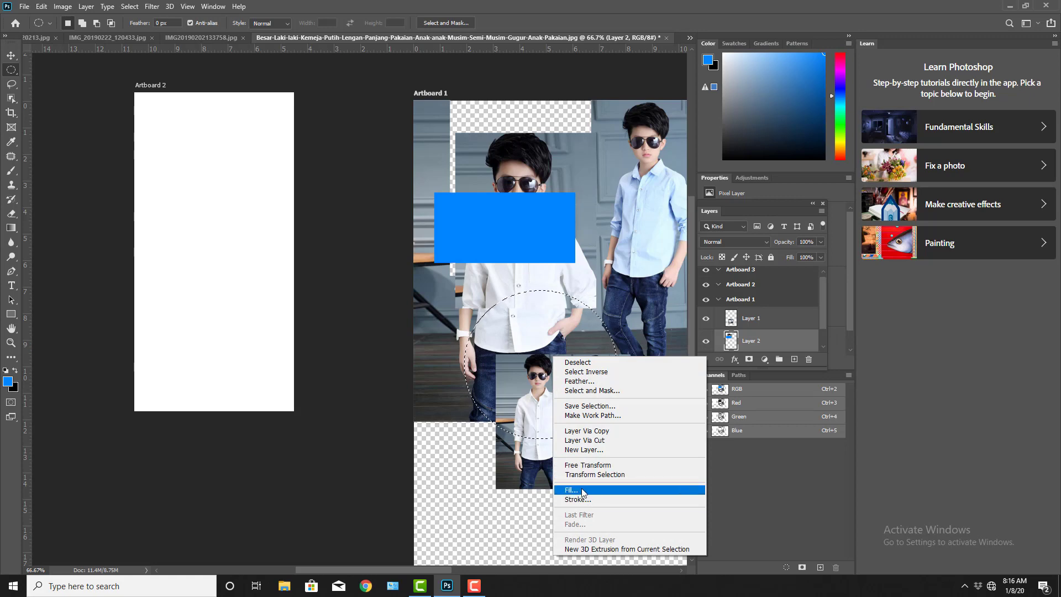
click(388, 267)
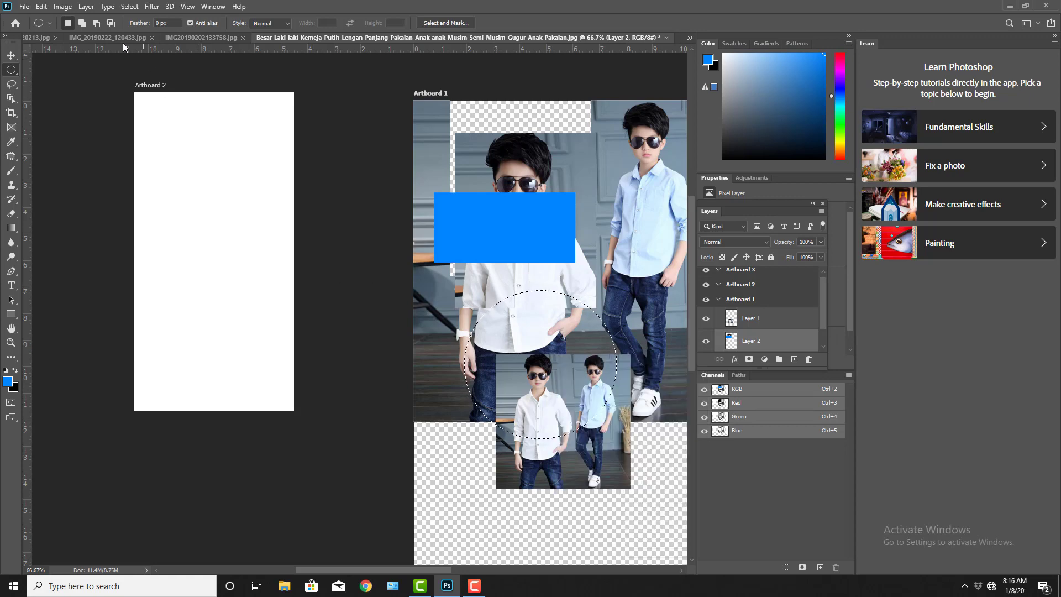
click(41, 6)
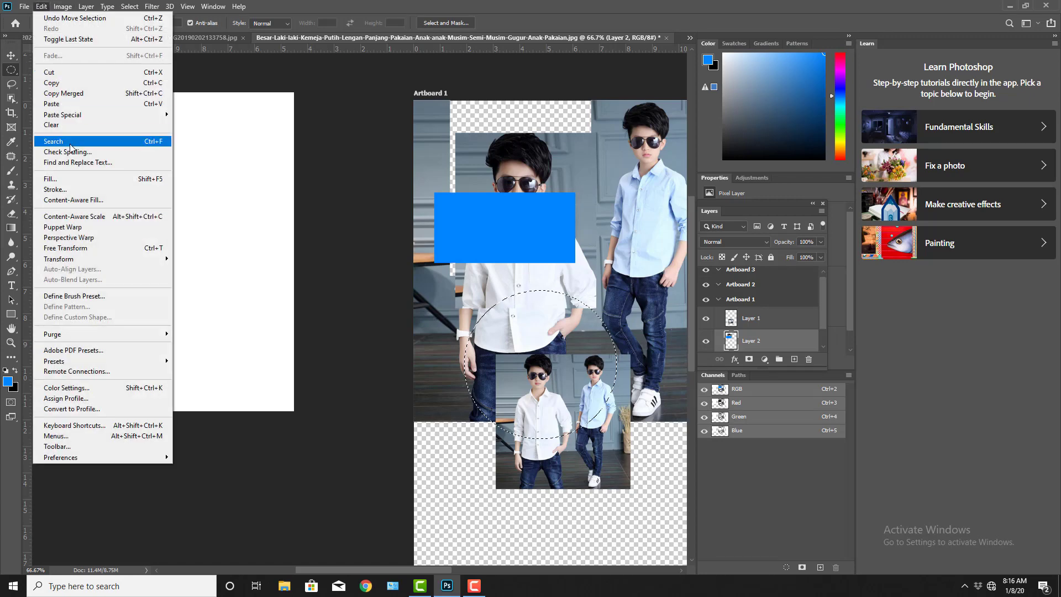
click(66, 180)
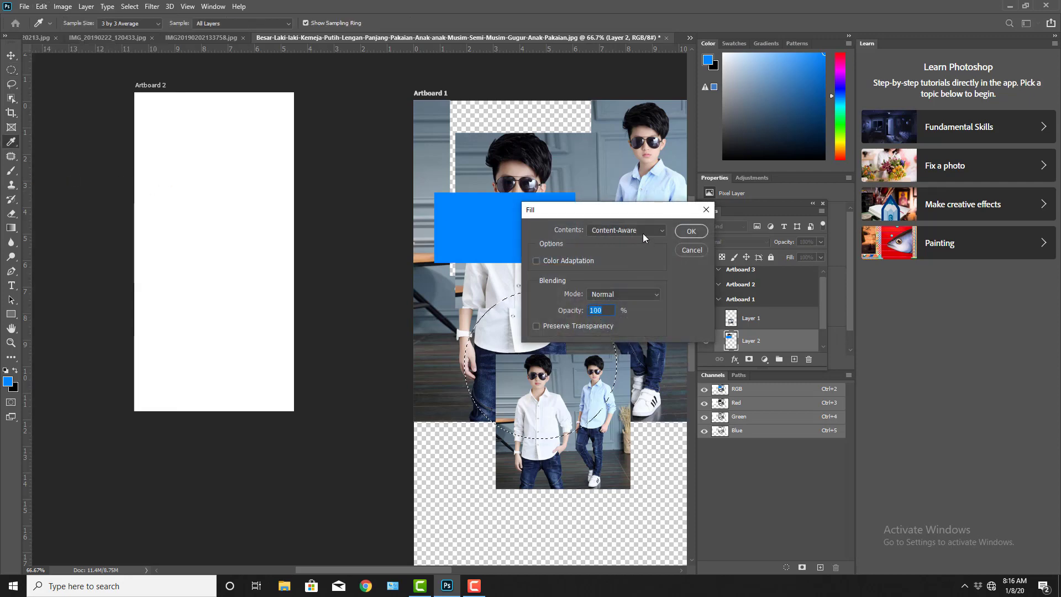
click(641, 230)
click(645, 262)
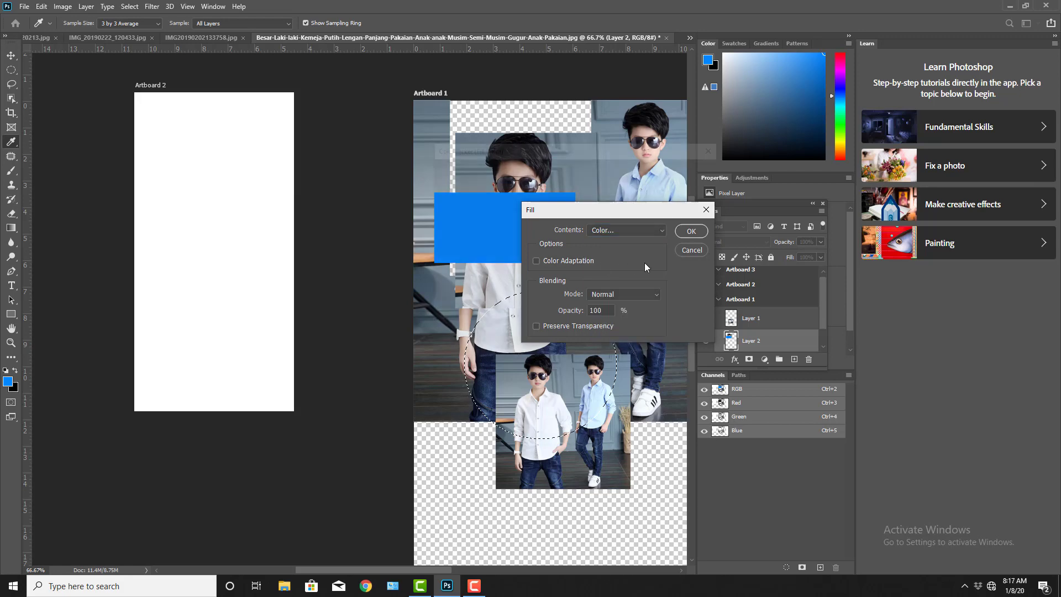
click(587, 258)
drag(559, 213, 640, 168)
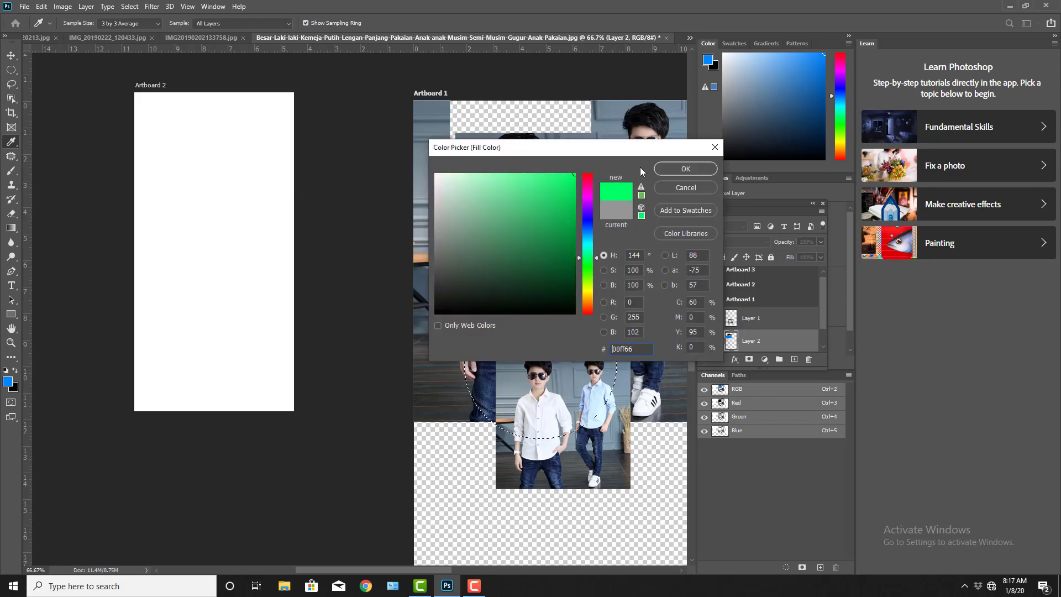
click(688, 169)
click(691, 232)
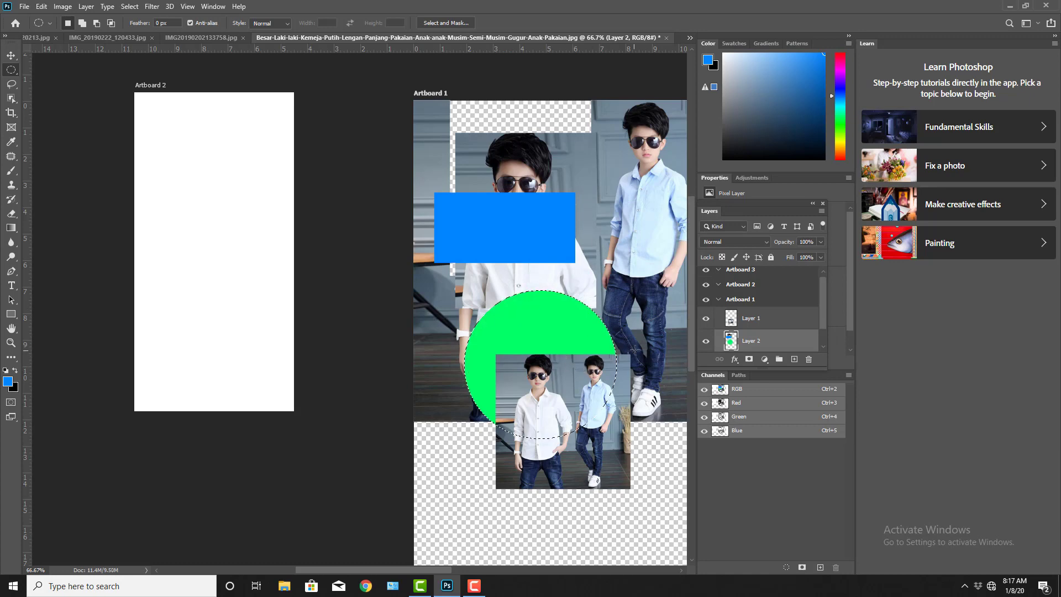
Deselect, and move Layer 2 slightly up and left and the small photo on Layer 1 down below the green circle.
key(ctrl+d)
click(11, 56)
mouse_move(555, 287)
mouse_down()
mouse_move(529, 333)
mouse_move(542, 284)
mouse_up()
drag(564, 410, 589, 491)
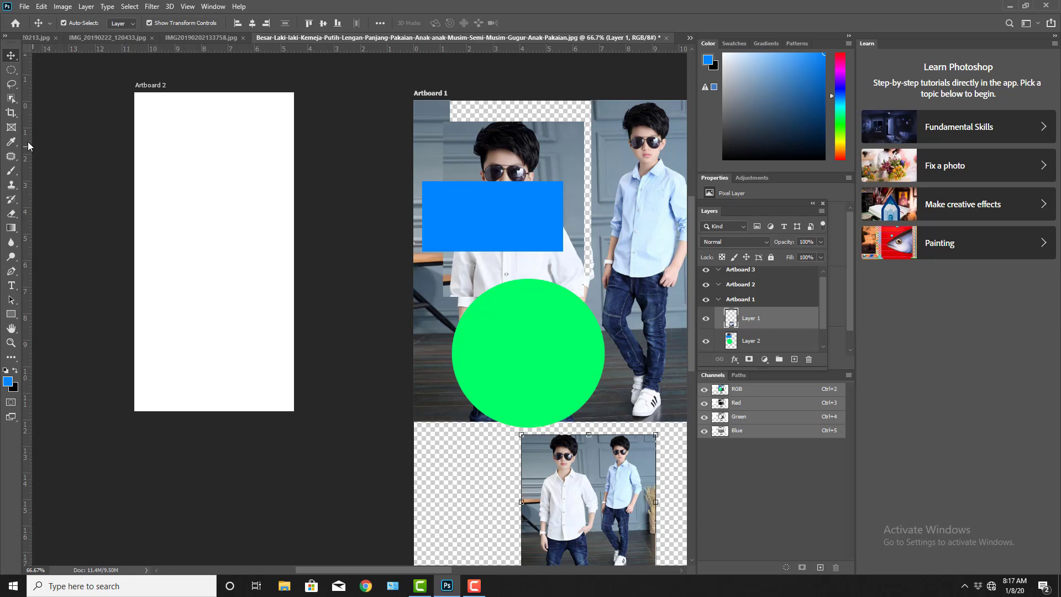
Select a single pixel row across the upper part of both artboards with the Single Row Marquee tool.
click(17, 73)
right_click(17, 72)
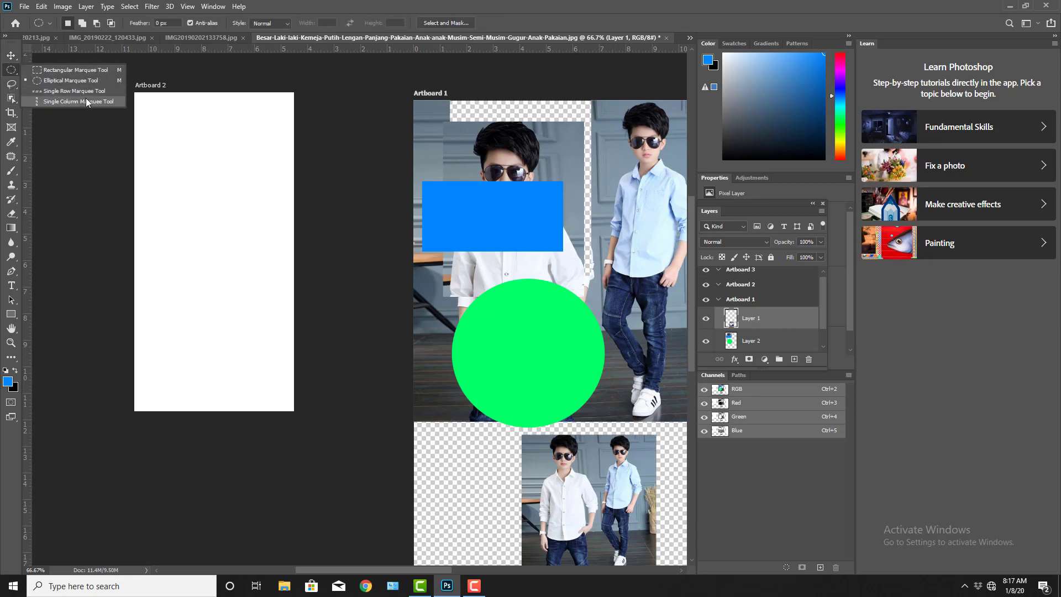
click(66, 91)
drag(183, 142, 228, 346)
click(175, 166)
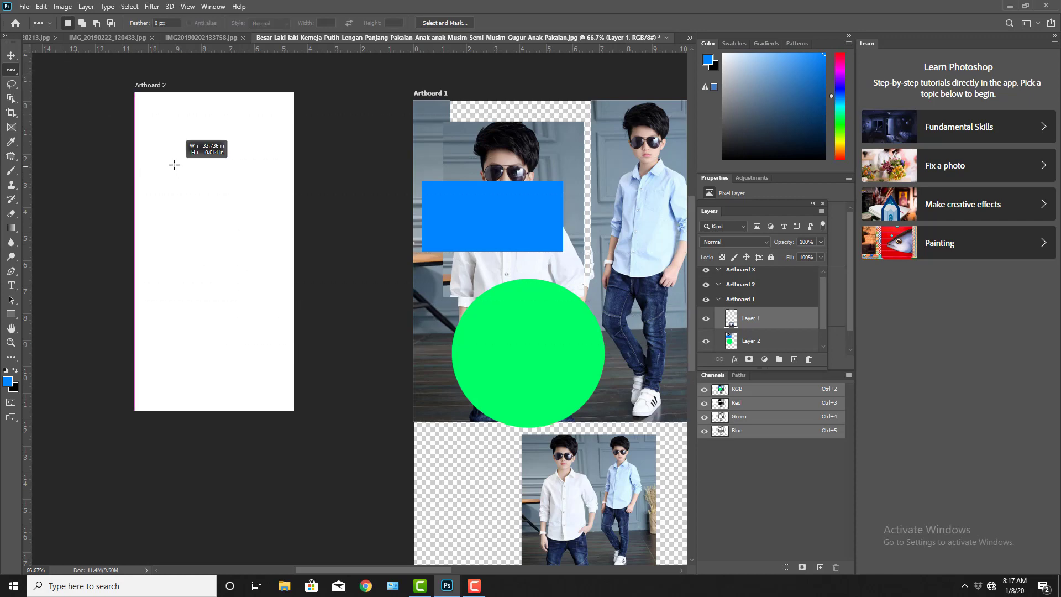
Select a single pixel column through the right part of Artboard 2 with the Single Column Marquee tool, and clear the selection.
right_click(15, 74)
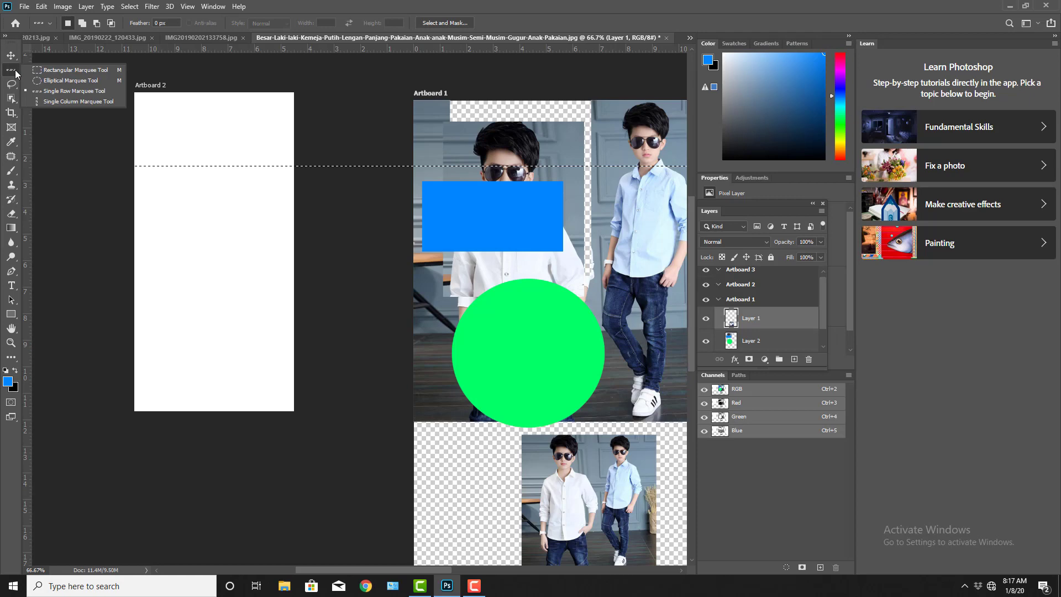
click(73, 101)
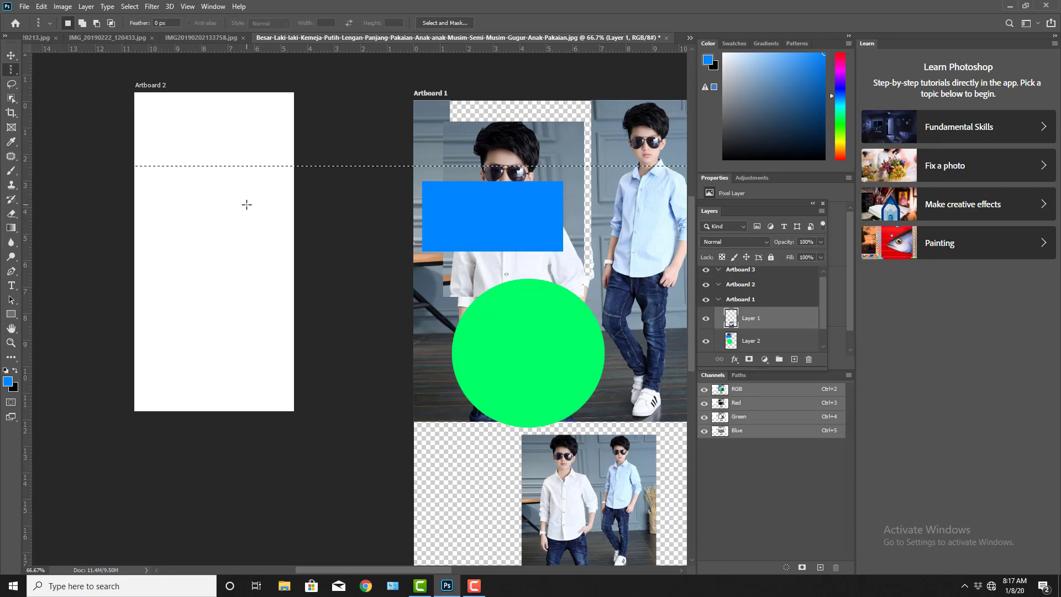
click(210, 219)
drag(223, 211, 257, 226)
scroll(238, 255, down, 3)
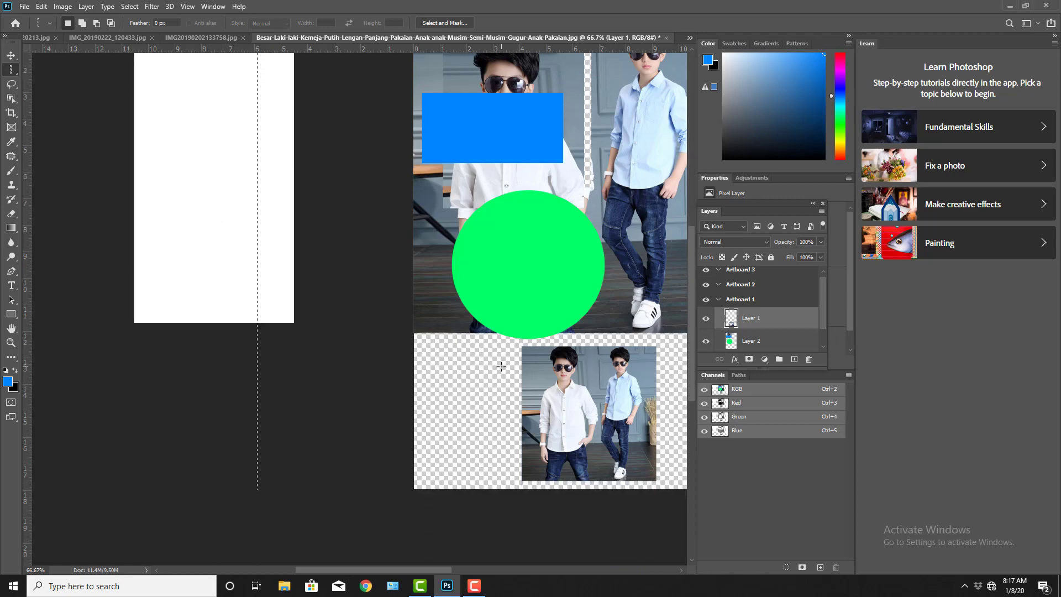
drag(480, 260, 440, 248)
key(ctrl+d)
Select a single pixel row across both artboards, just below the blue rectangle, with the Single Row Marquee tool.
click(13, 72)
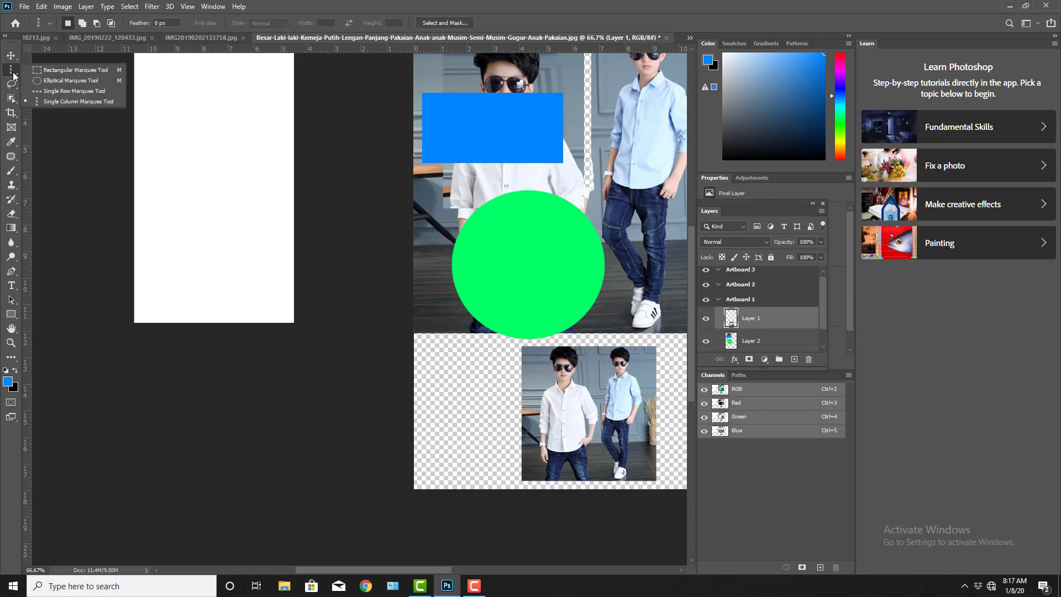
click(49, 92)
click(217, 169)
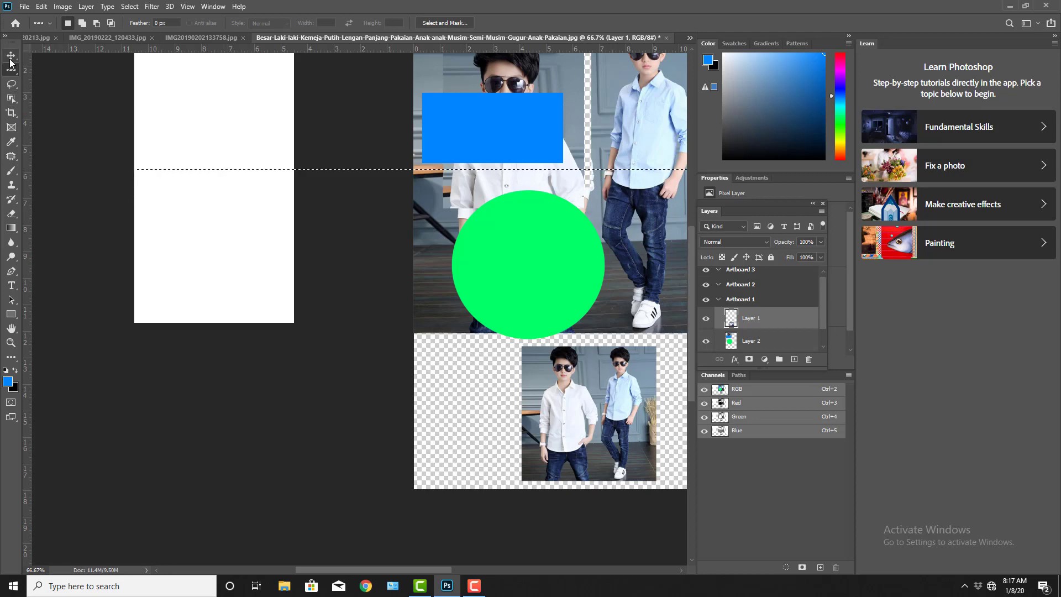
Switch to the IMG20190607120213.jpg photo and trace around the boy's and man's heads and shoulders with the Lasso tool.
click(90, 40)
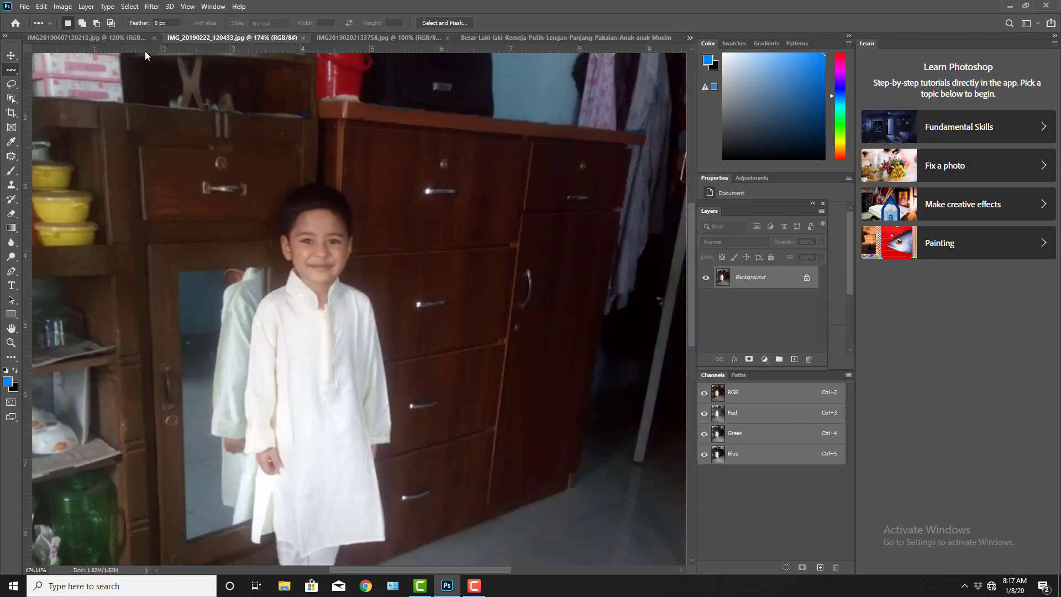
click(91, 39)
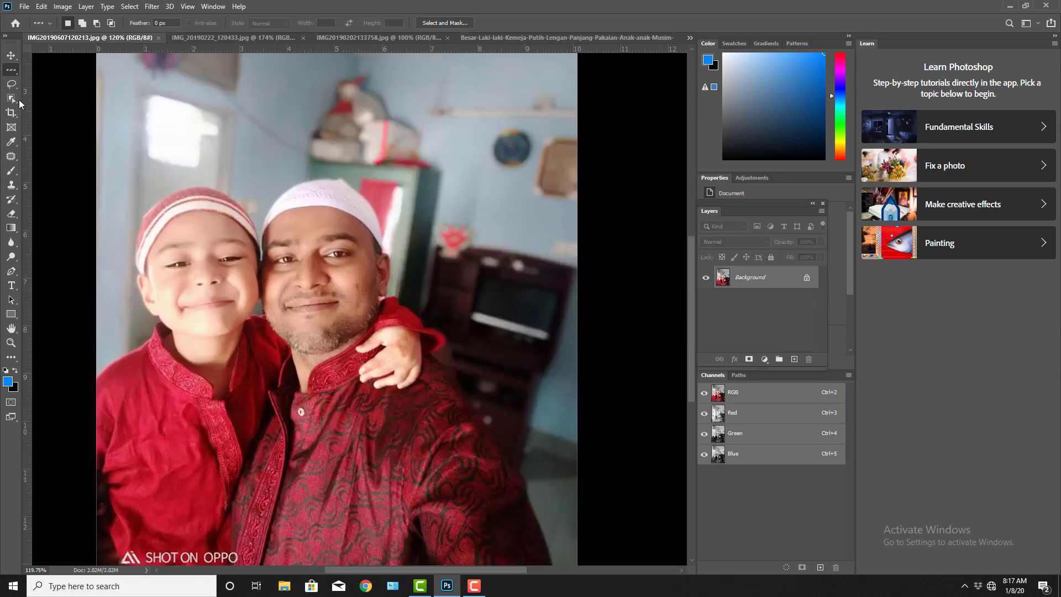
click(12, 84)
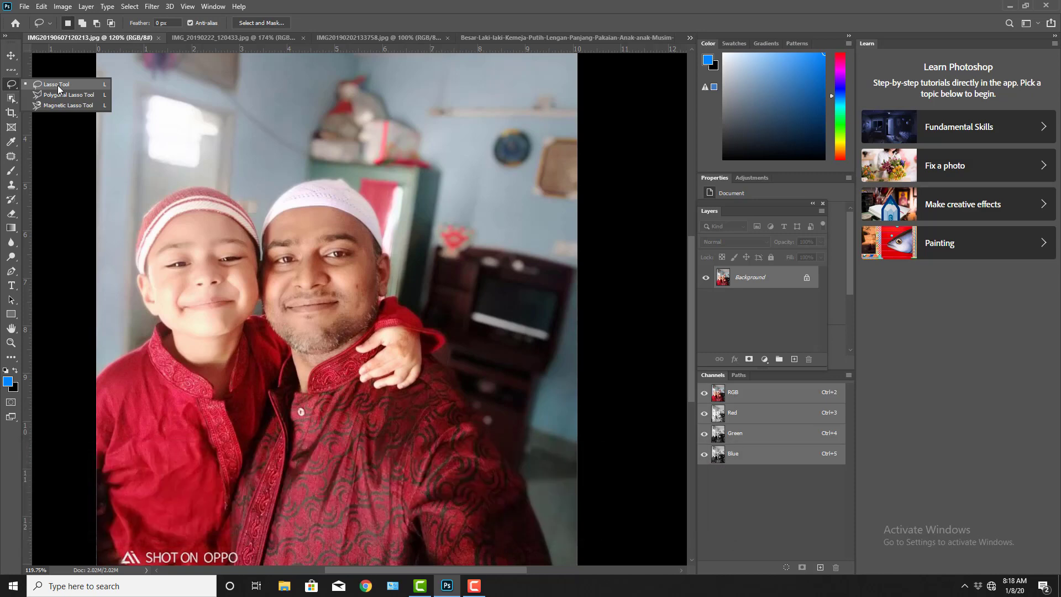
click(58, 85)
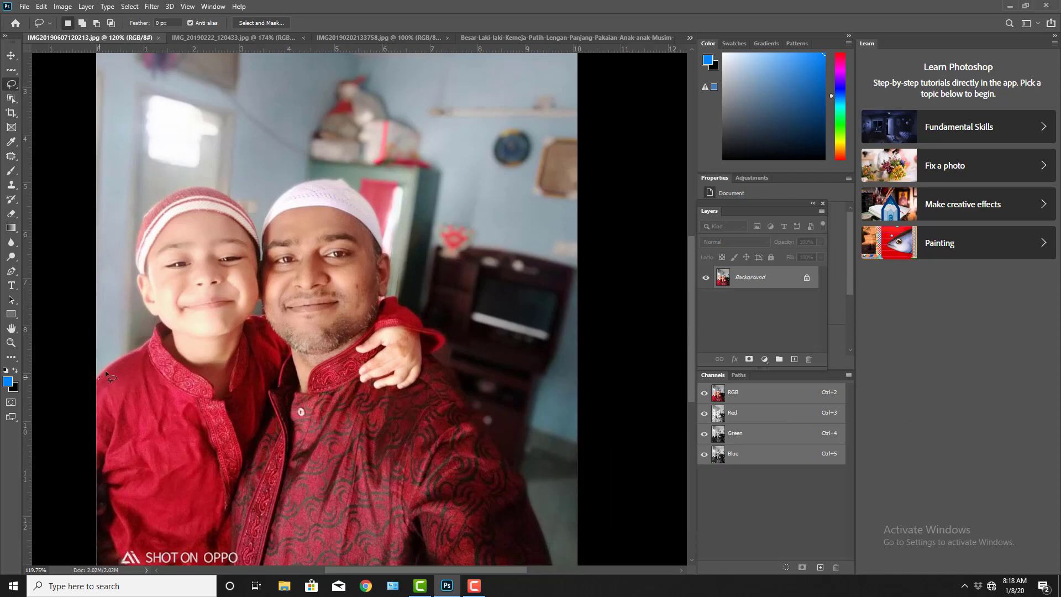
drag(97, 379, 116, 359)
mouse_move(157, 319)
mouse_down()
mouse_move(137, 289)
mouse_move(138, 257)
mouse_up()
mouse_move(229, 198)
mouse_down()
mouse_move(261, 243)
mouse_move(266, 210)
mouse_move(284, 189)
mouse_move(336, 176)
mouse_move(375, 204)
mouse_up()
mouse_move(382, 241)
mouse_down()
mouse_move(405, 306)
mouse_move(437, 330)
mouse_move(442, 359)
mouse_move(548, 525)
mouse_move(511, 564)
mouse_up()
Extend the lasso selection in Add to selection mode to include both people's lower bodies down to the photo's bottom edge.
click(82, 23)
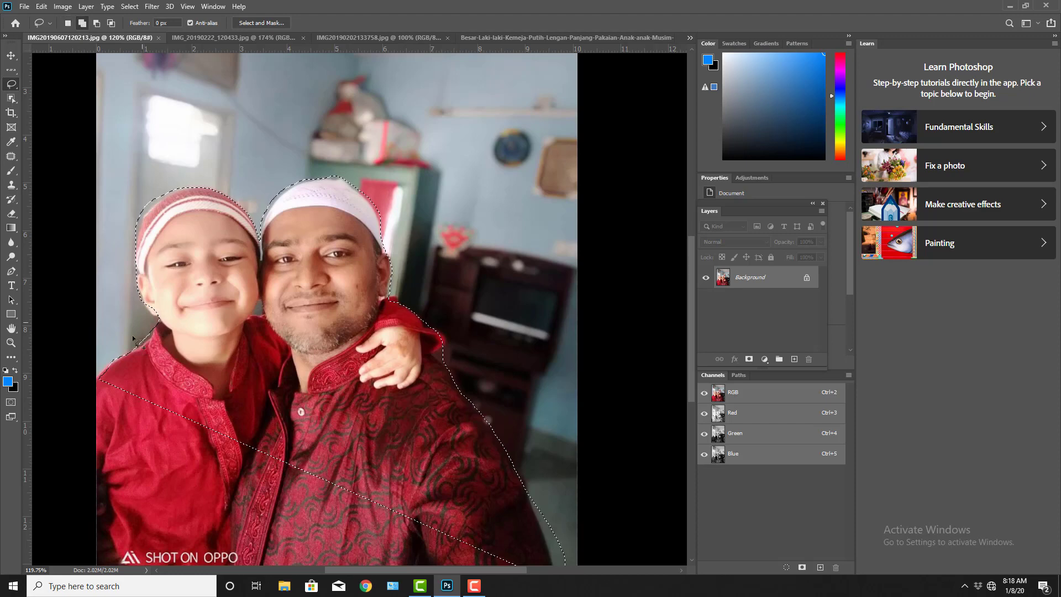
mouse_move(134, 338)
mouse_down()
mouse_move(102, 376)
mouse_move(99, 445)
mouse_move(141, 509)
mouse_move(261, 544)
mouse_move(304, 384)
mouse_up()
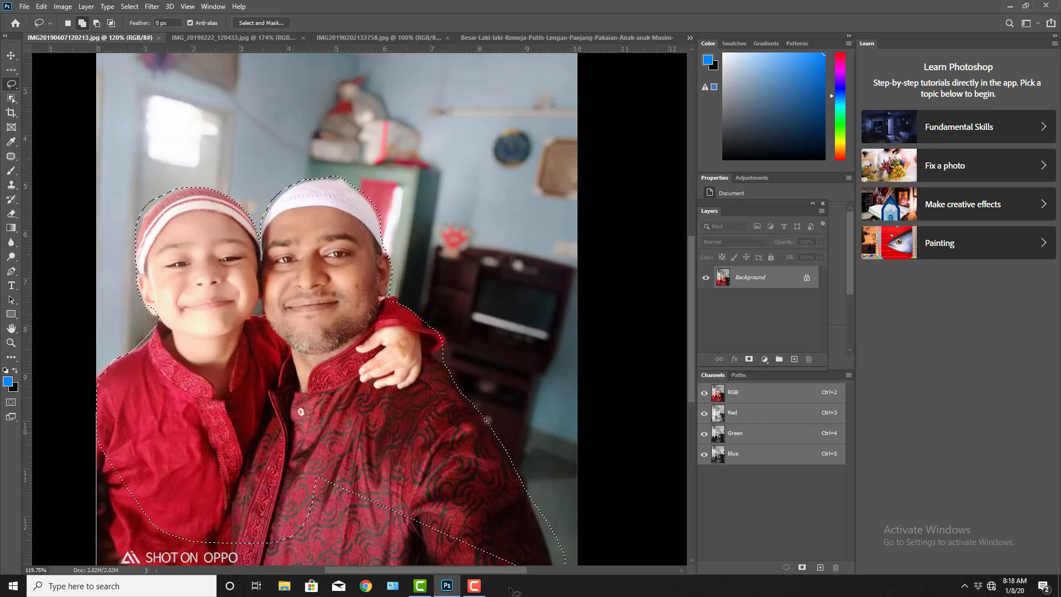
drag(510, 589, 521, 538)
drag(351, 453, 346, 457)
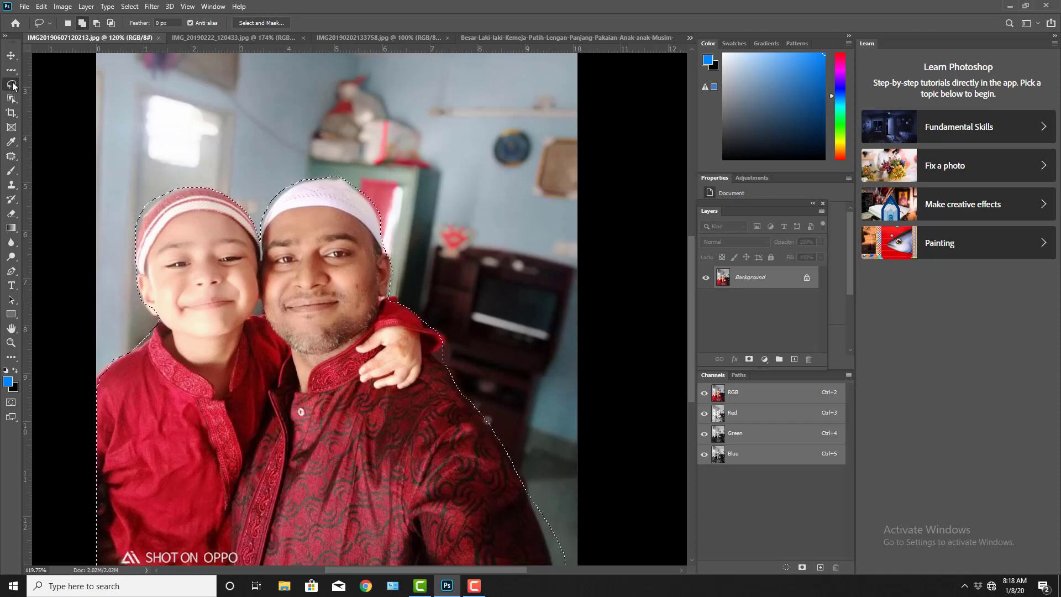
right_click(13, 86)
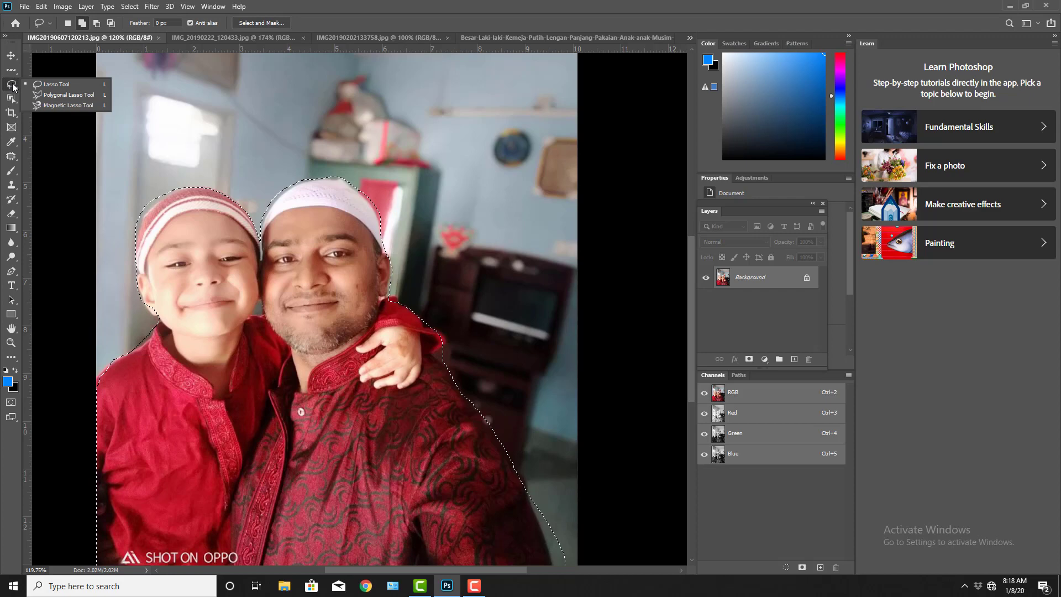
click(13, 90)
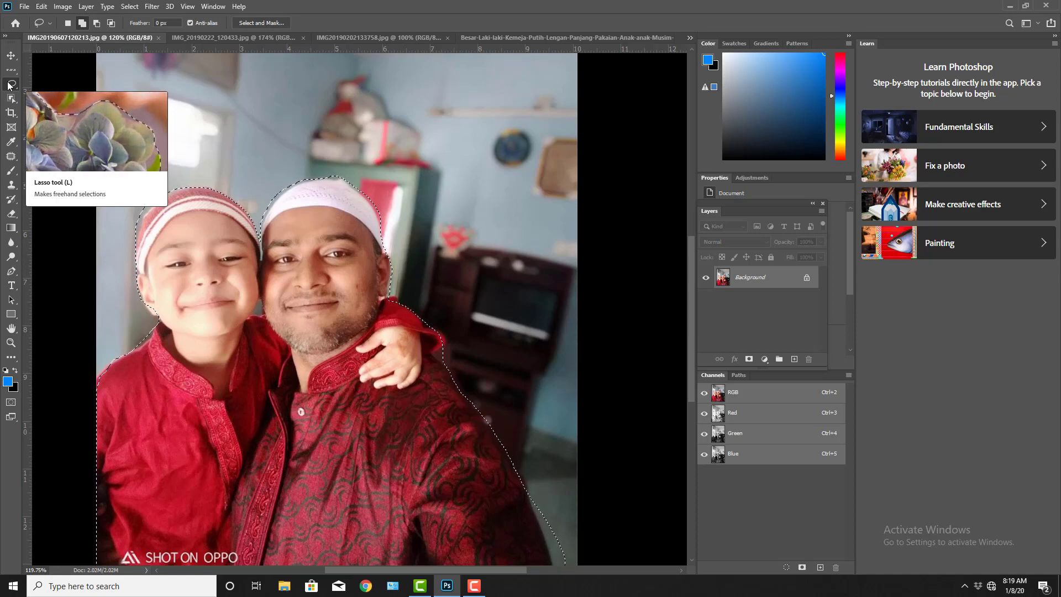
Switch to the Polygonal Lasso tool and clear the selection around the two people.
click(11, 85)
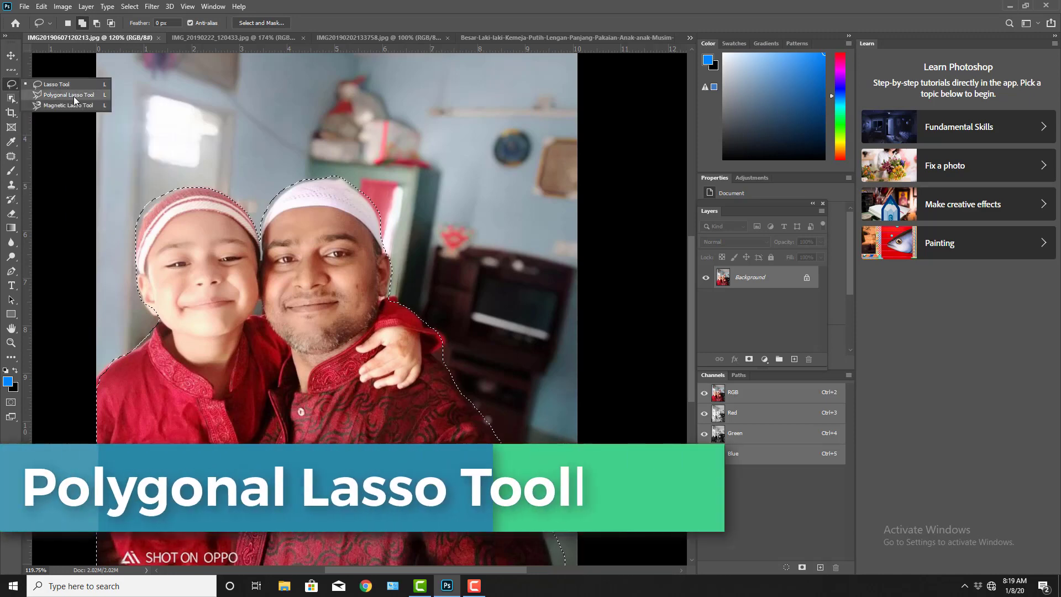
click(74, 96)
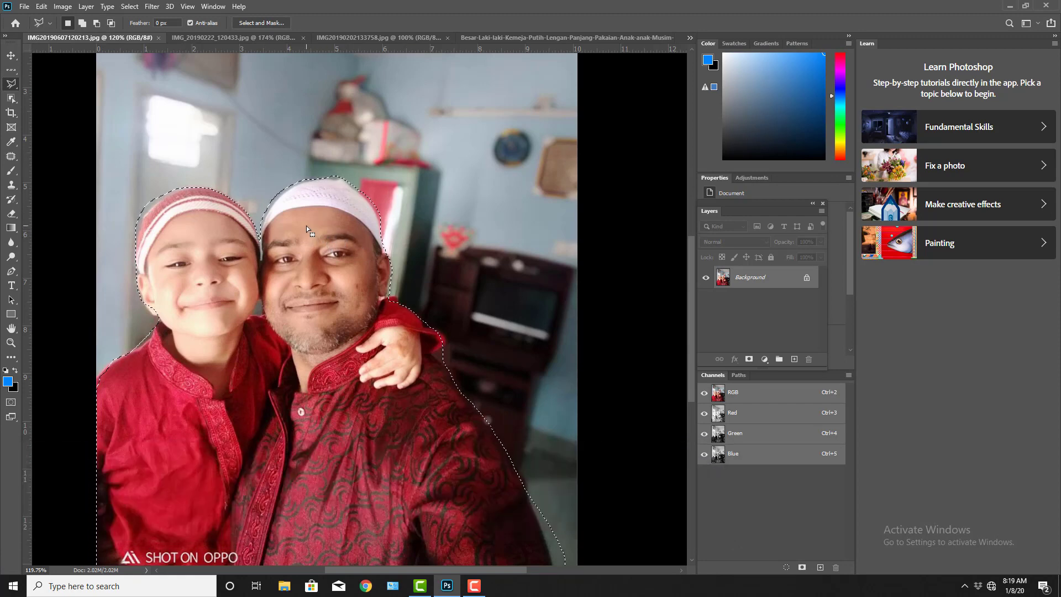
click(419, 220)
key(Escape)
key(ctrl+d)
Outline the boy with straight-edged Polygonal Lasso segments around his shoulder, cap and face, down to the photo's bottom edge, and close the selection.
click(97, 380)
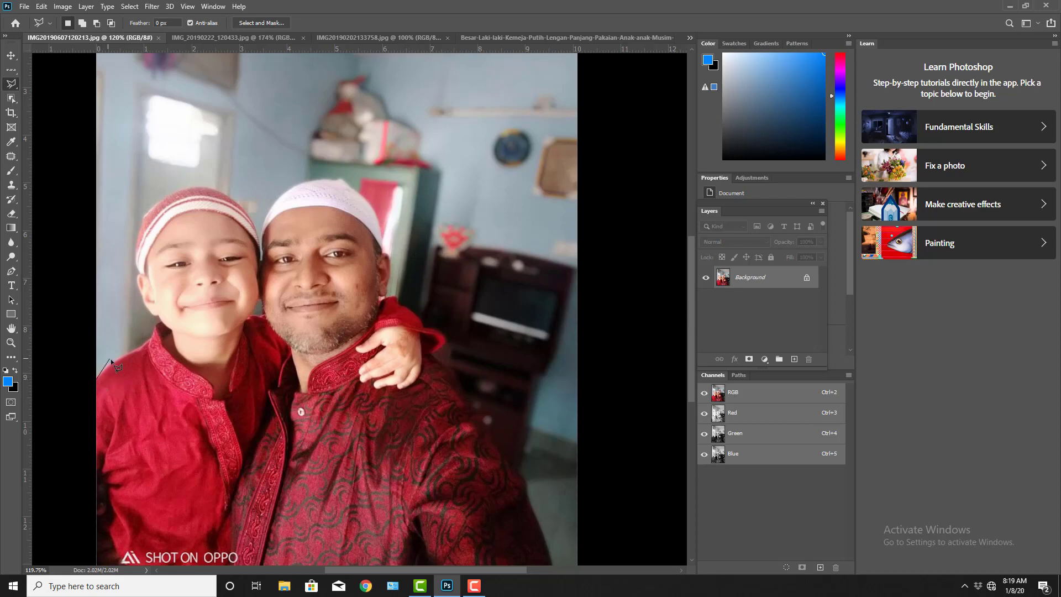
click(151, 341)
click(158, 316)
click(150, 314)
click(139, 296)
click(137, 281)
click(139, 274)
click(136, 250)
click(145, 216)
click(156, 203)
click(174, 193)
click(219, 190)
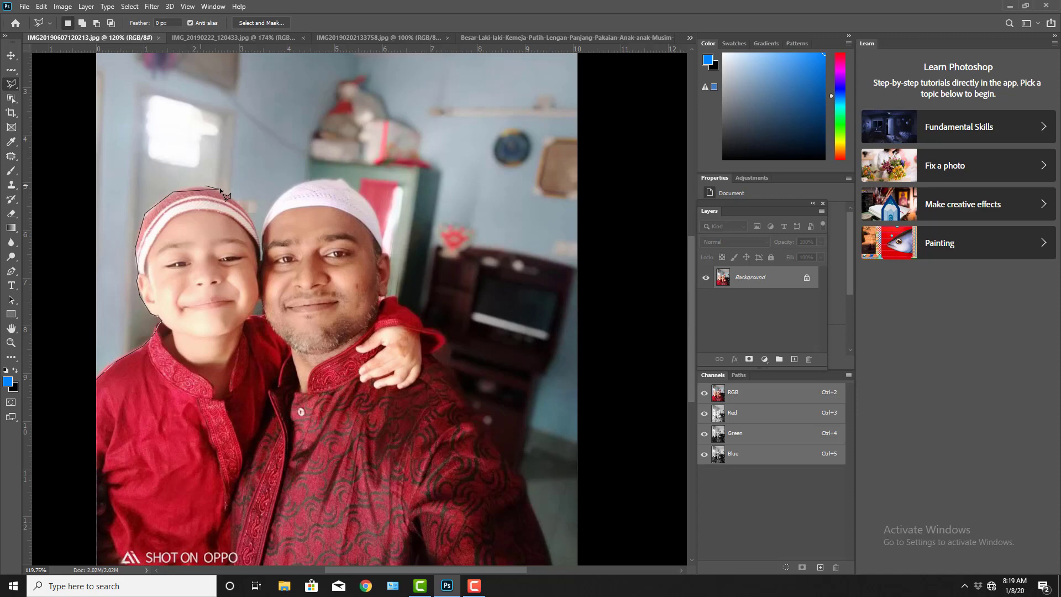
click(258, 231)
click(260, 253)
click(259, 270)
click(264, 291)
click(257, 307)
click(285, 343)
click(276, 560)
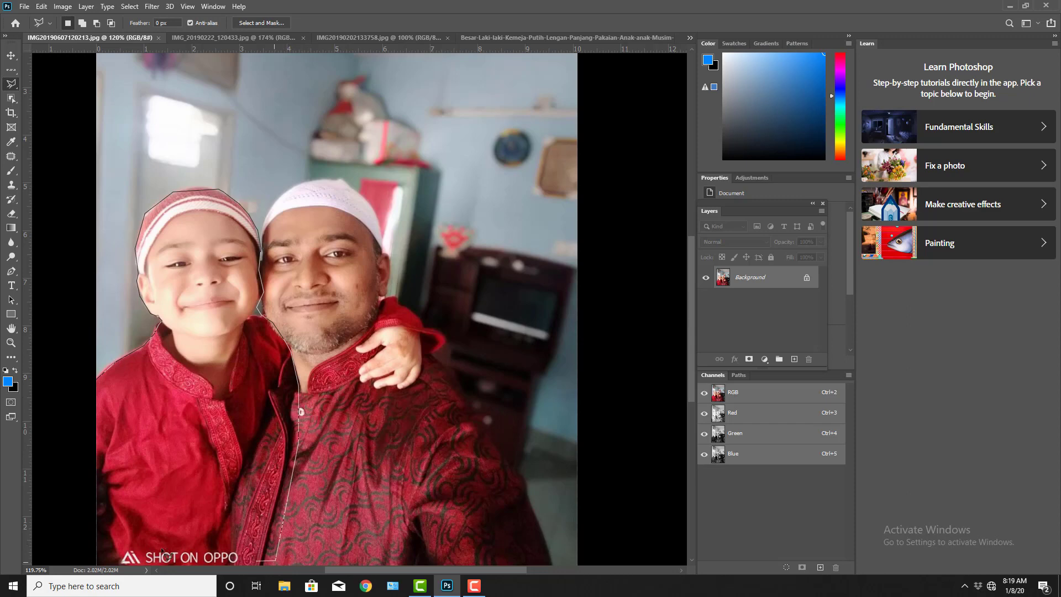
click(99, 560)
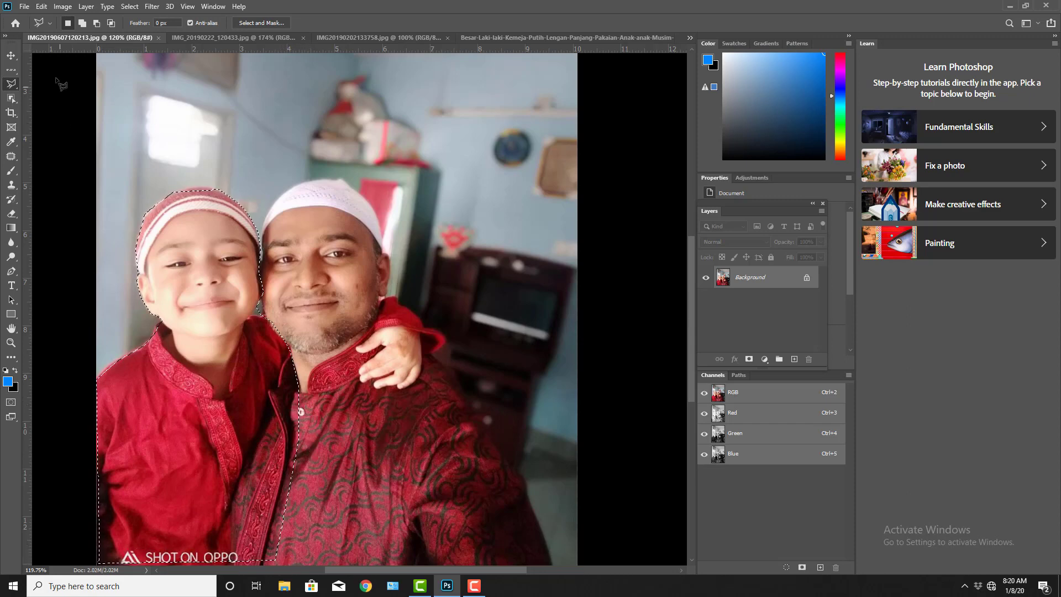
right_click(11, 84)
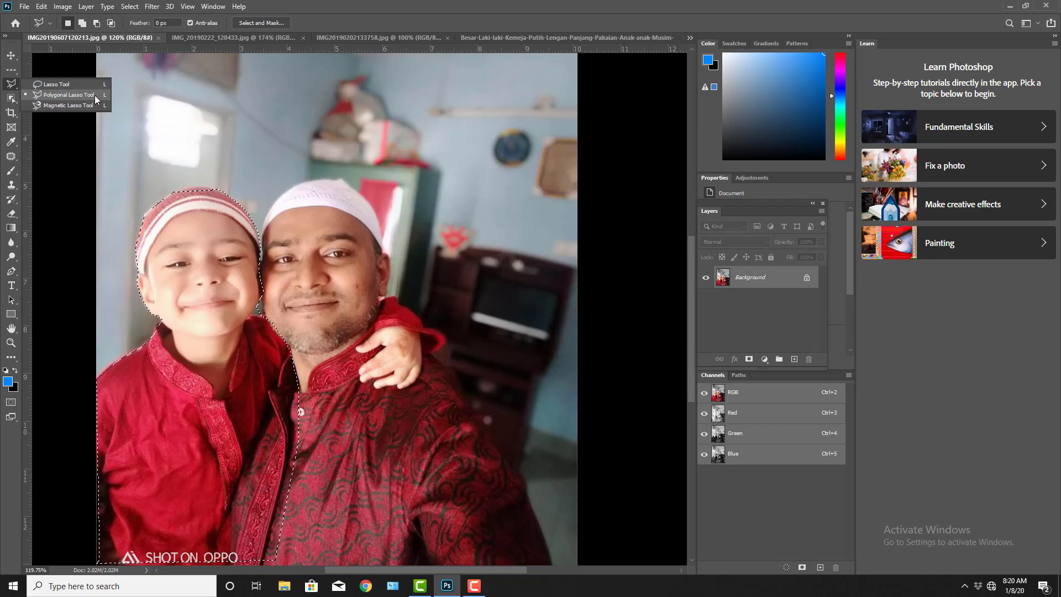
click(69, 95)
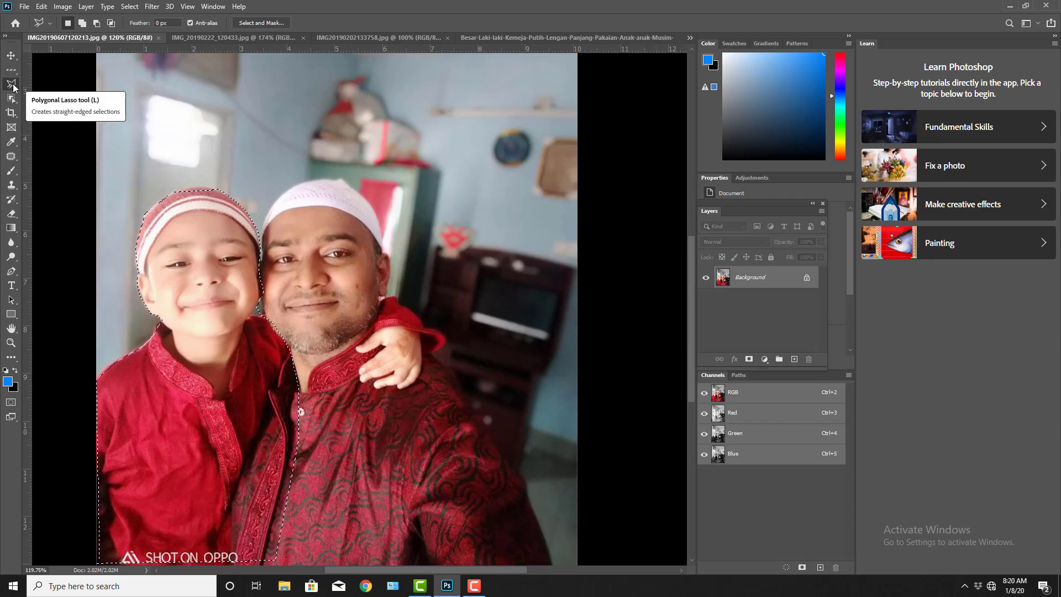
key(ctrl+d)
click(198, 95)
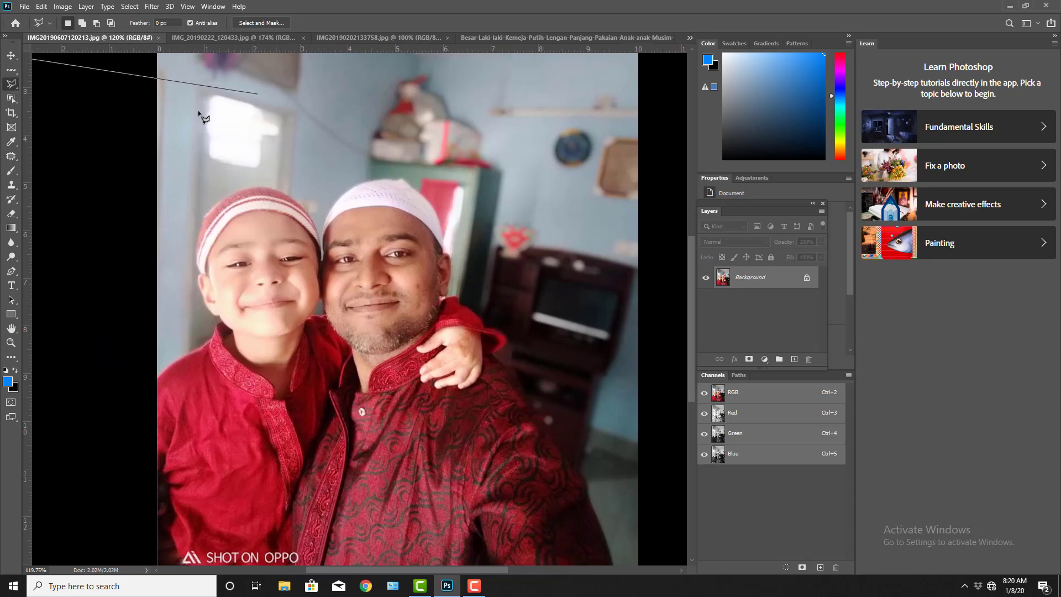
key(ctrl+z)
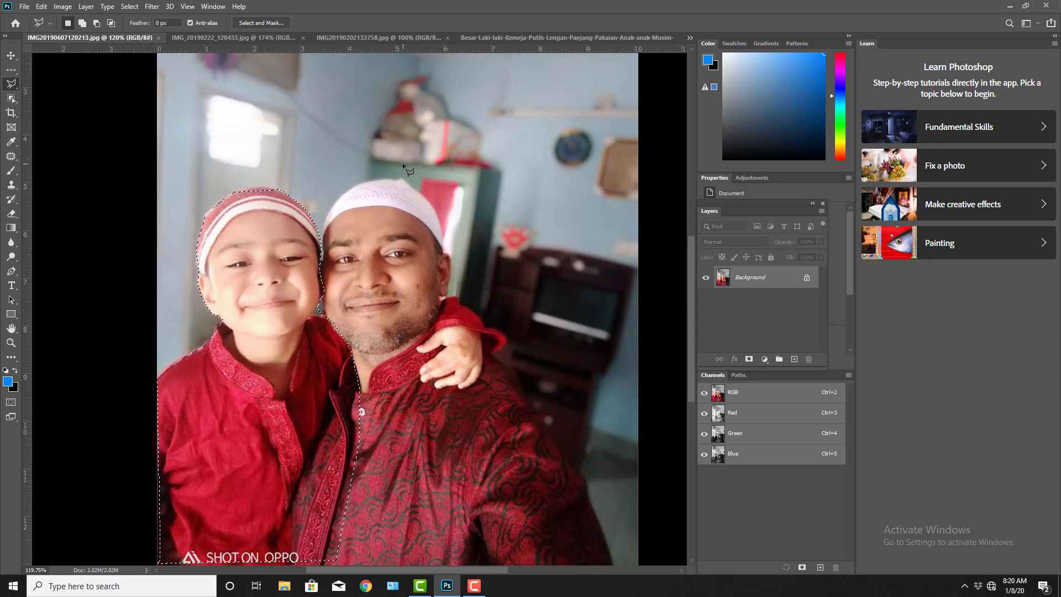
right_click(17, 90)
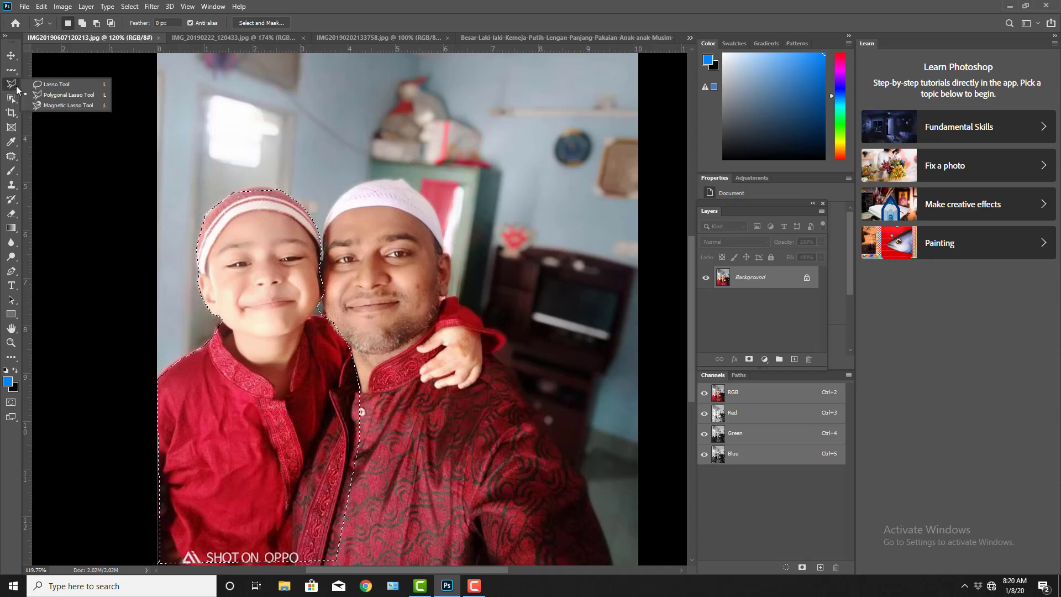
click(52, 96)
right_click(17, 87)
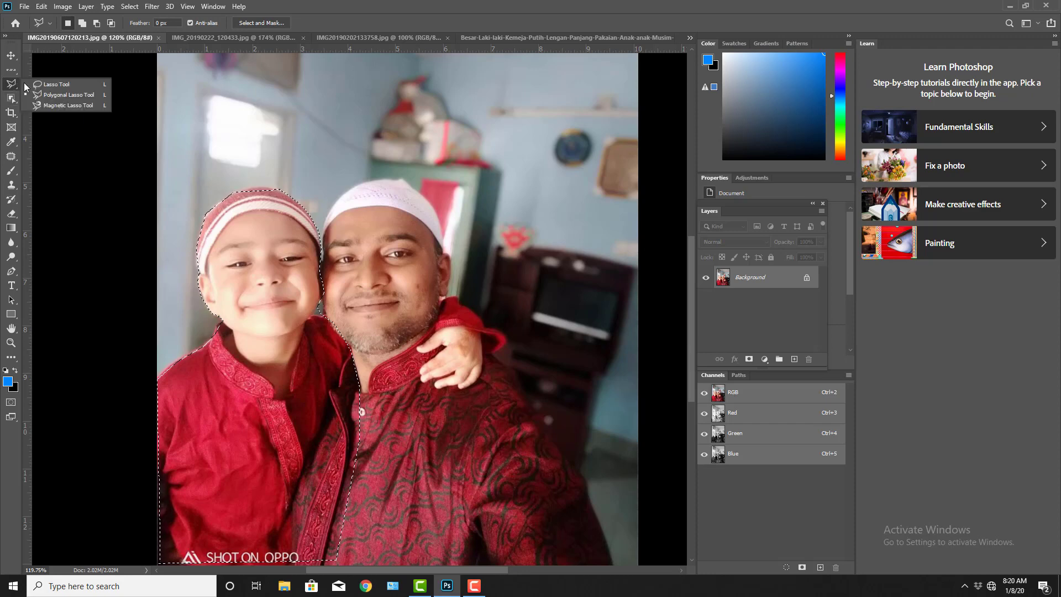
click(49, 95)
Draw a triangular selection above the two heads with the Polygonal Lasso tool.
click(350, 73)
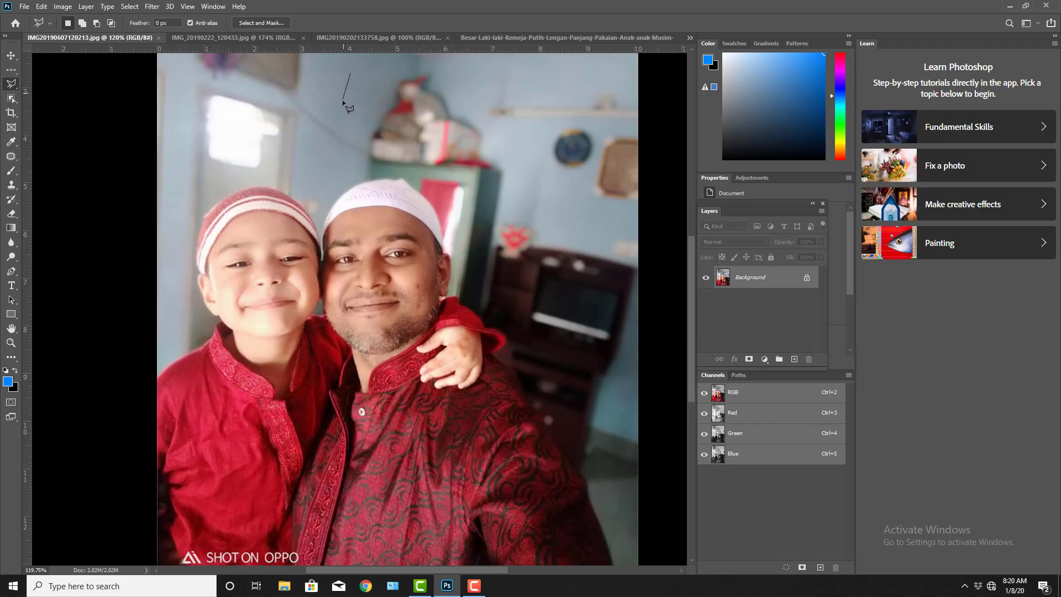
click(262, 177)
click(351, 74)
right_click(352, 119)
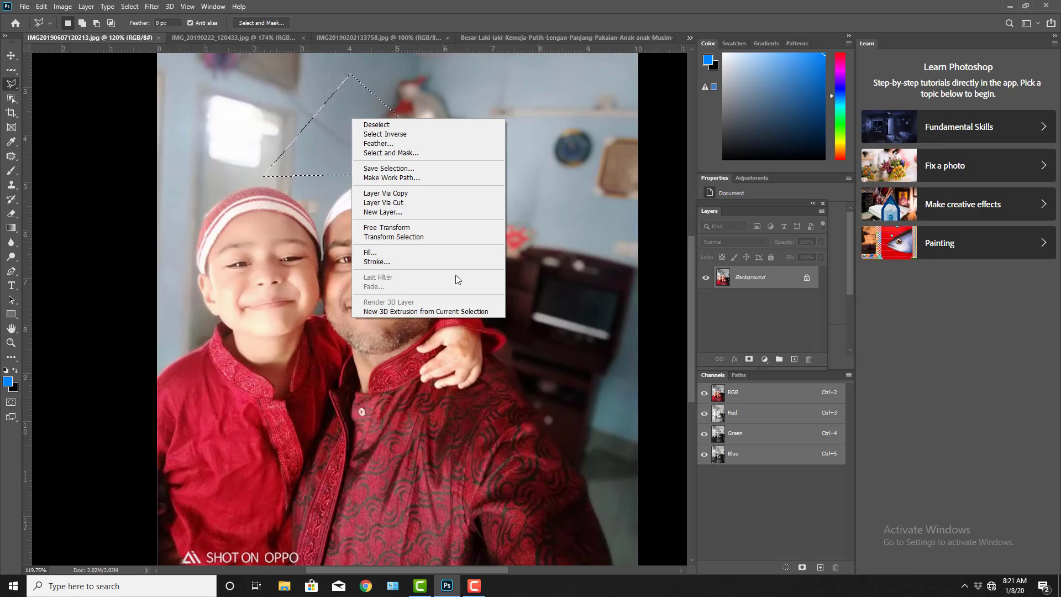
click(589, 286)
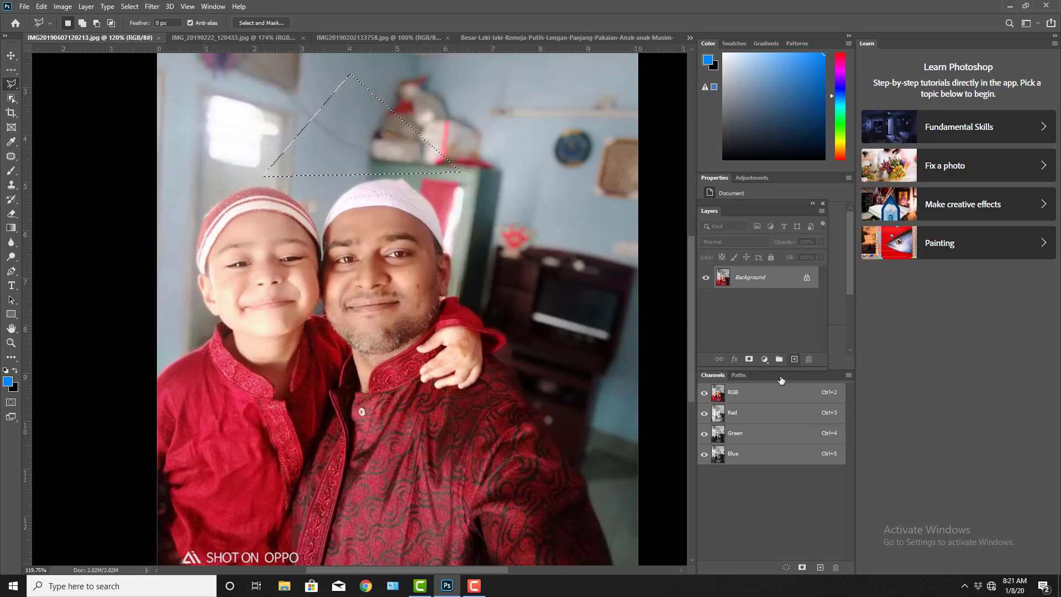
Add a new layer, fill the triangular selection with green in Normal mode at 100% opacity, and clear the selection.
click(802, 357)
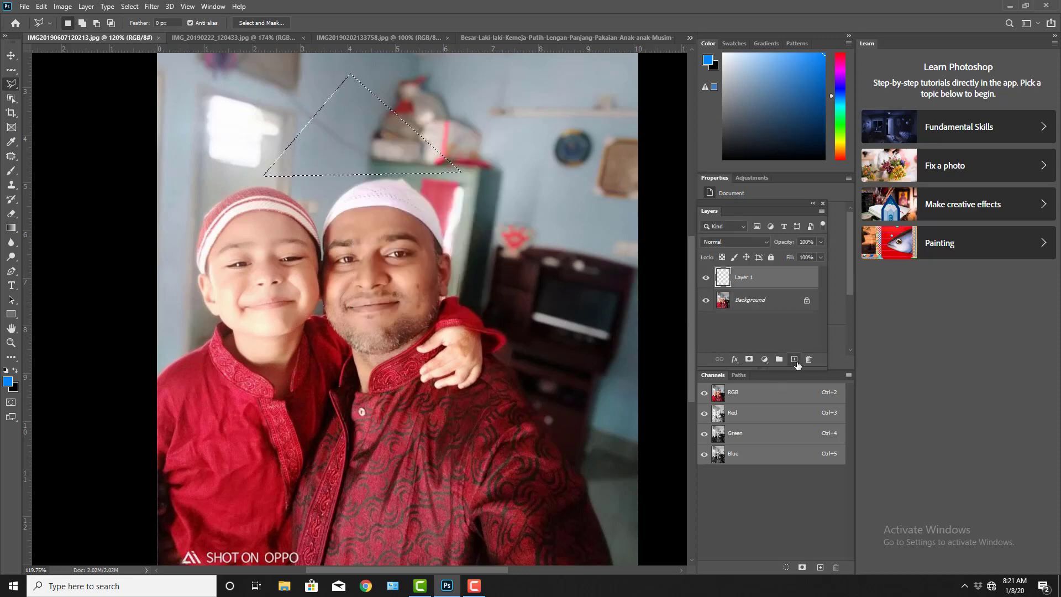
right_click(368, 118)
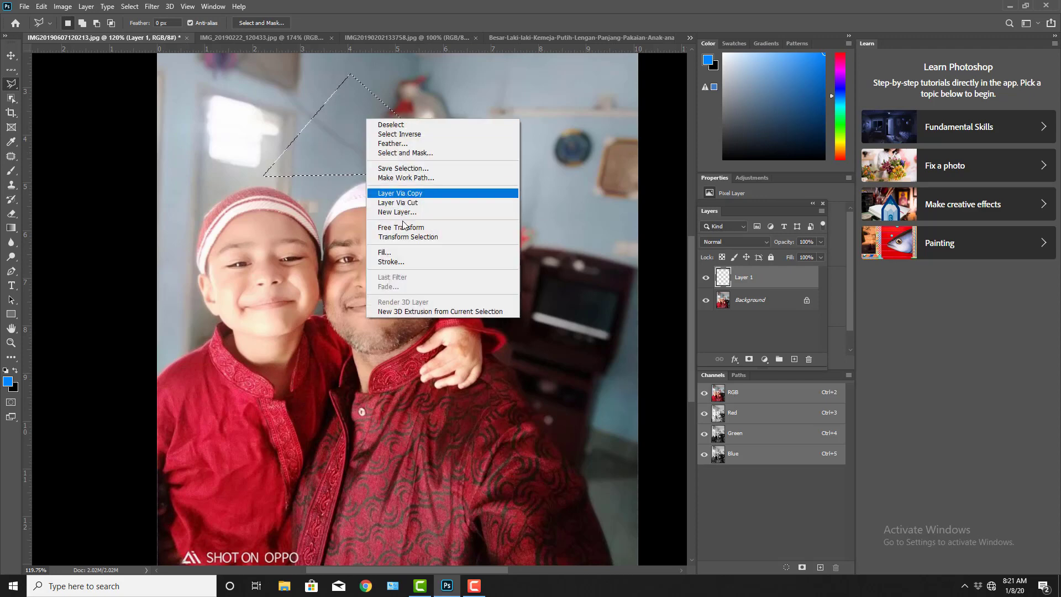
click(387, 252)
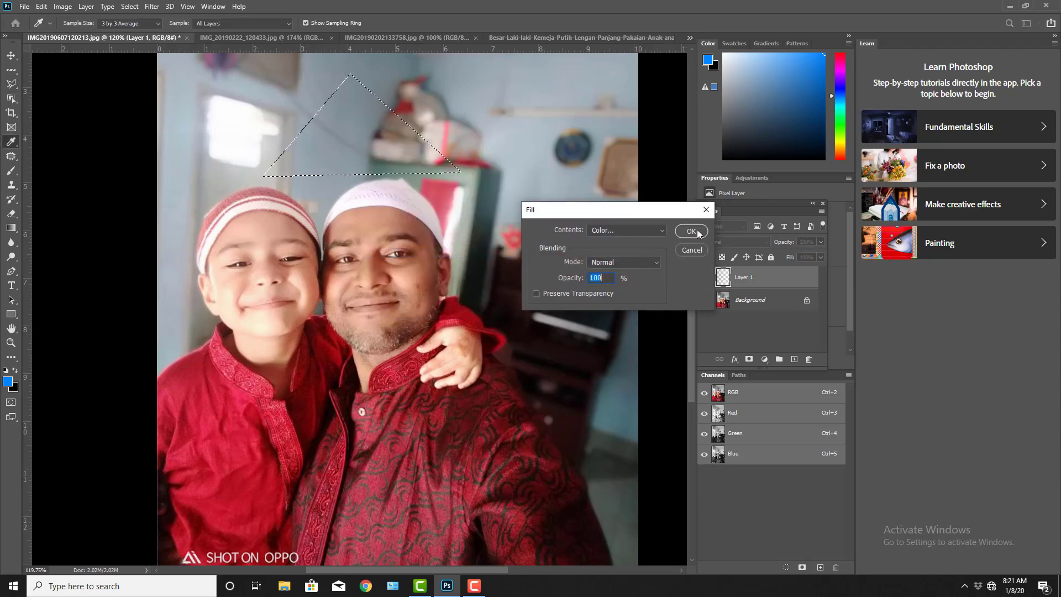
click(691, 231)
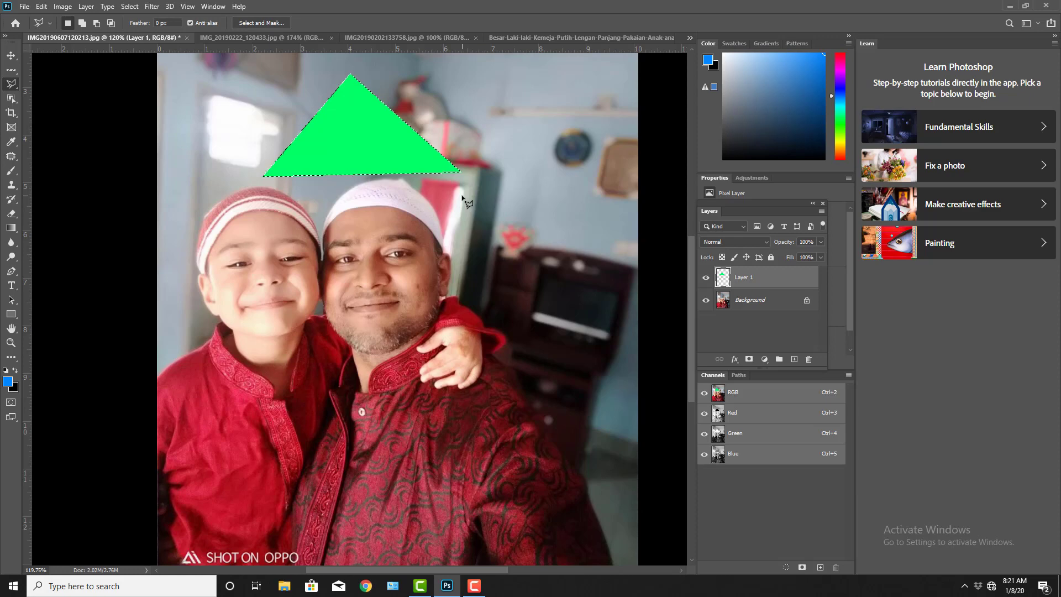
click(567, 189)
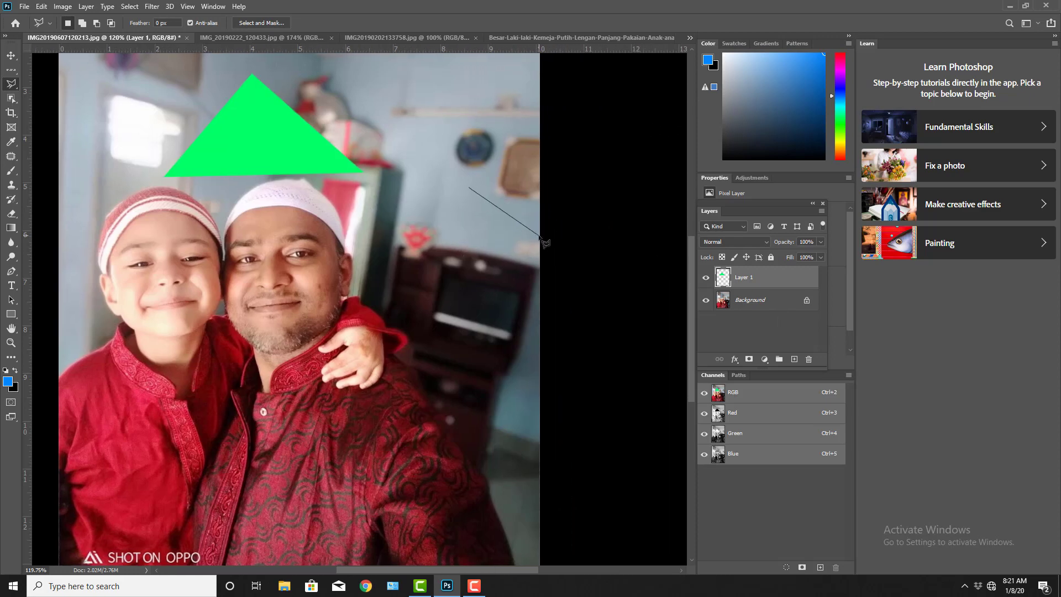
key(Escape)
Add another new layer and outline a jagged, multi-pointed shape on the wall to the right of the triangle with the Polygonal Lasso tool.
click(794, 360)
click(446, 66)
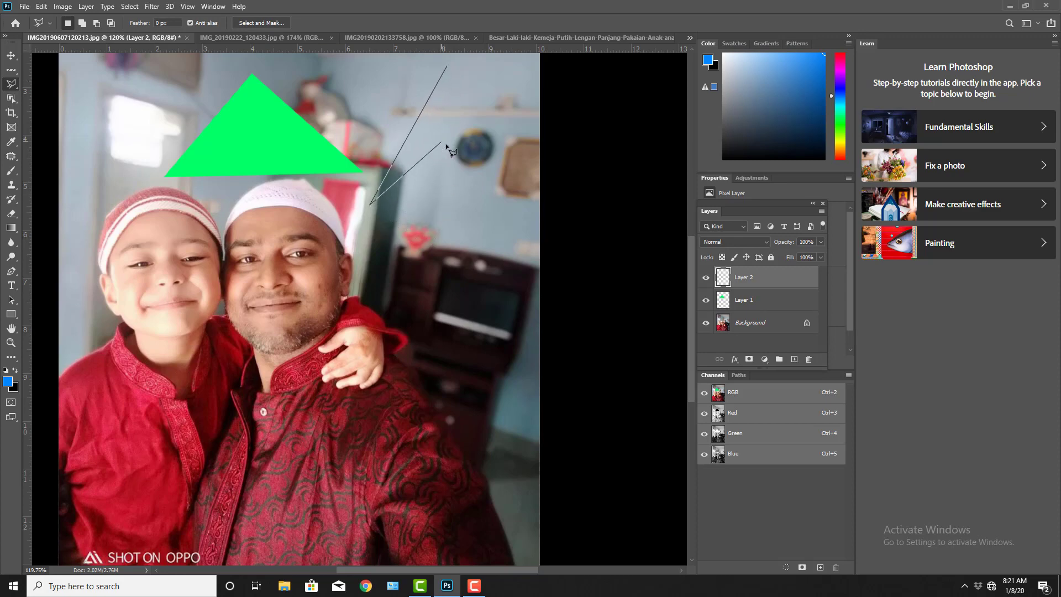
click(441, 142)
click(510, 212)
click(536, 149)
click(452, 92)
click(529, 105)
click(448, 68)
Fill the jagged selection with green in Normal mode at 100% opacity.
right_click(445, 113)
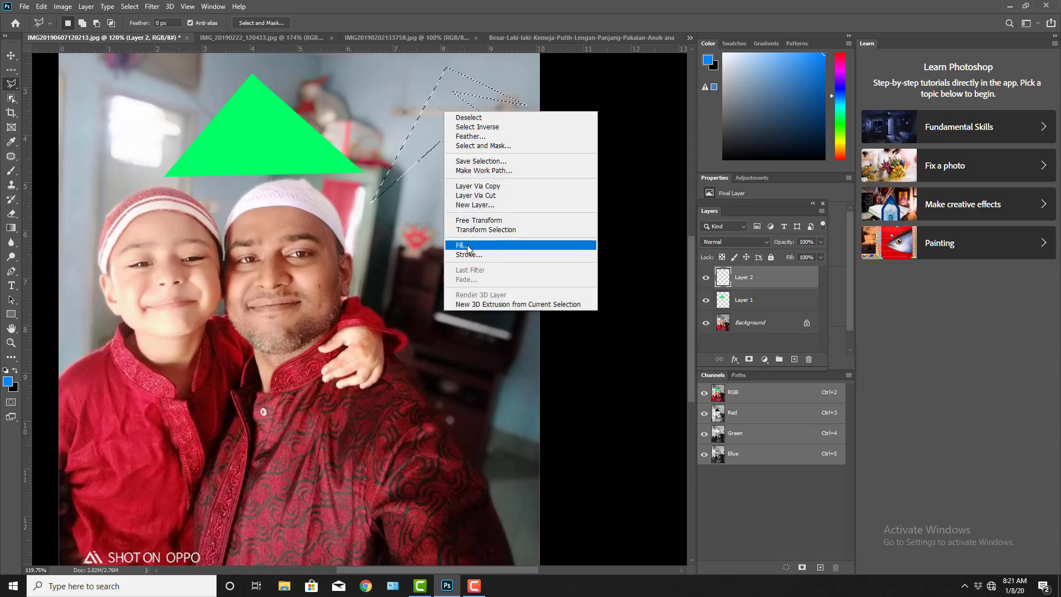
click(466, 245)
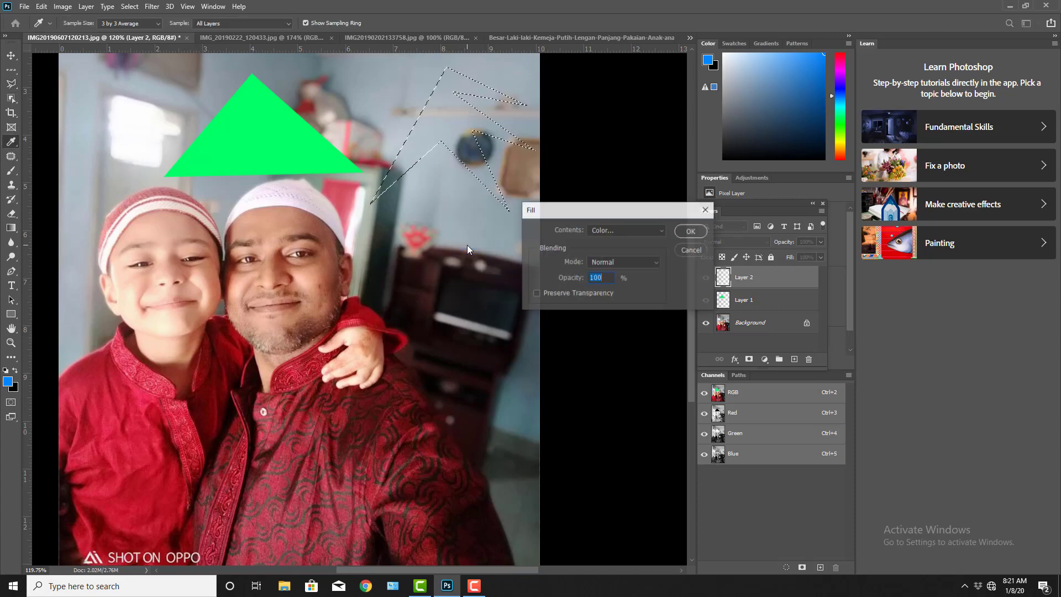
click(692, 232)
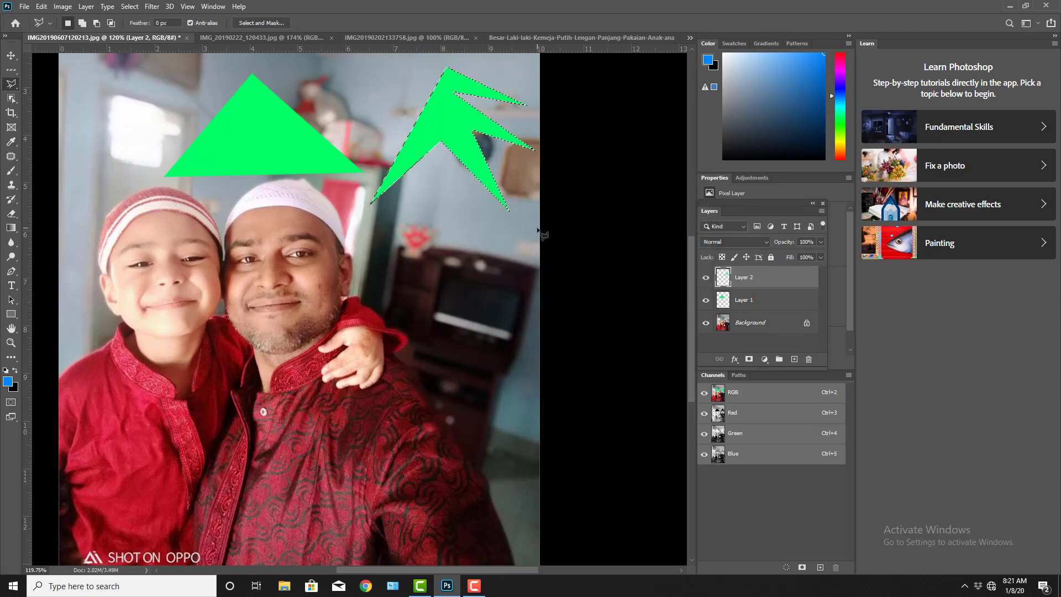